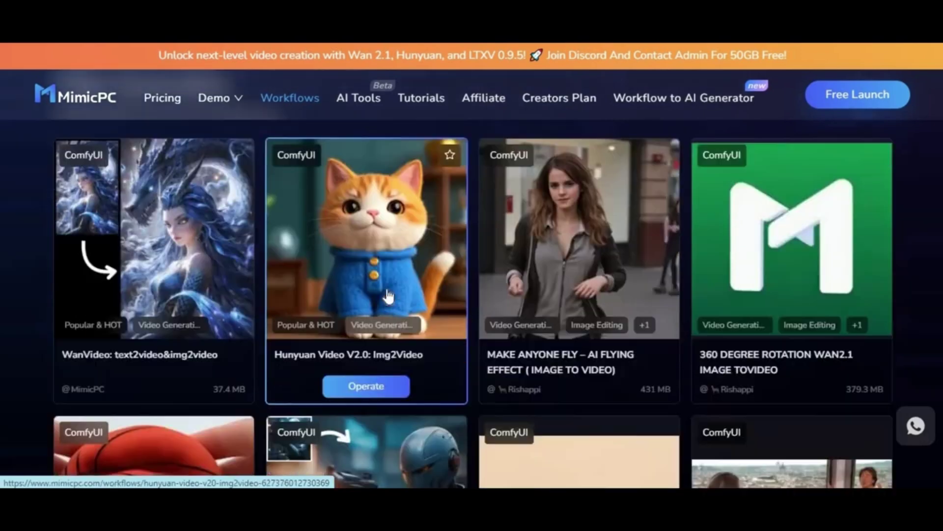
scroll(390, 295, down, 2)
scroll(390, 295, down, 2)
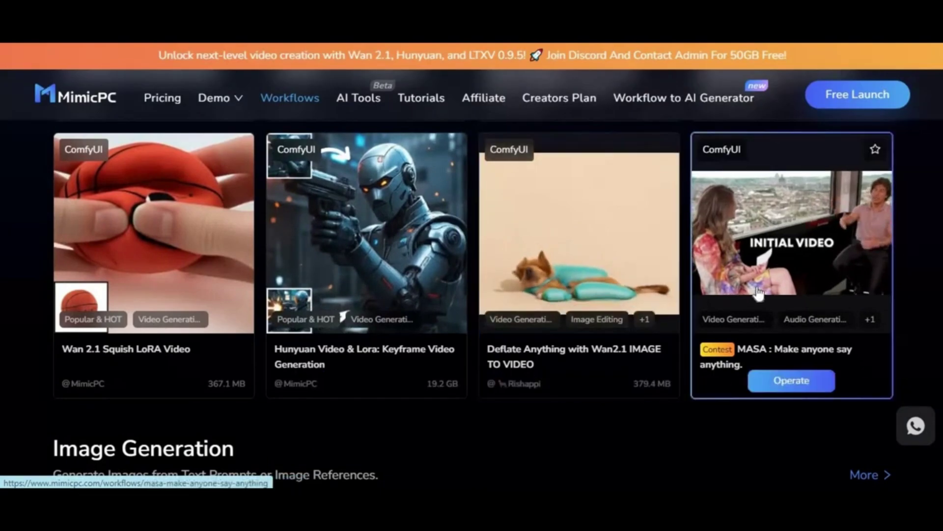
scroll(759, 291, down, 2)
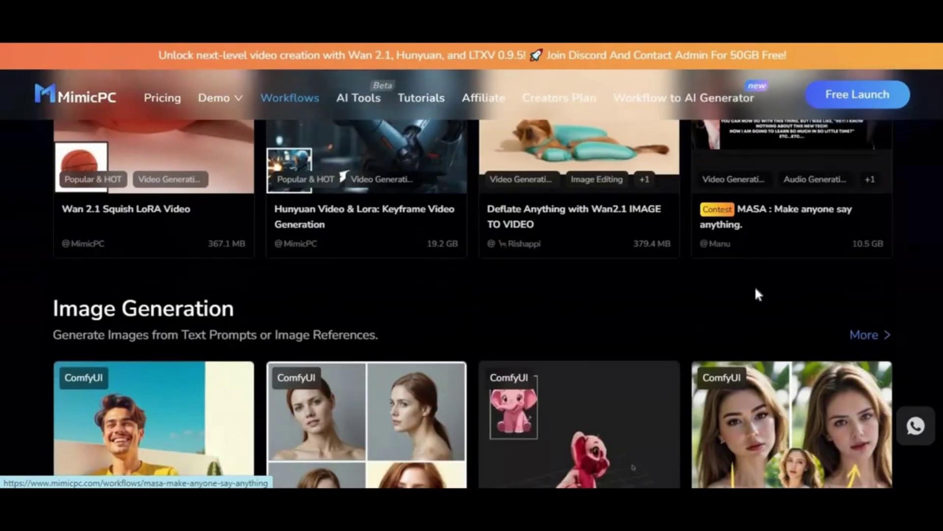
scroll(759, 291, down, 2)
scroll(755, 293, down, 1)
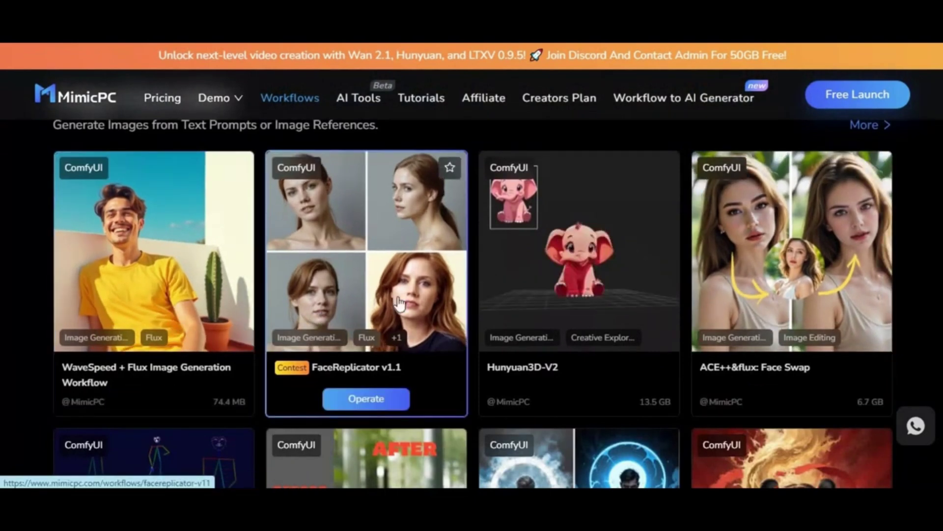
mouse_move(791, 435)
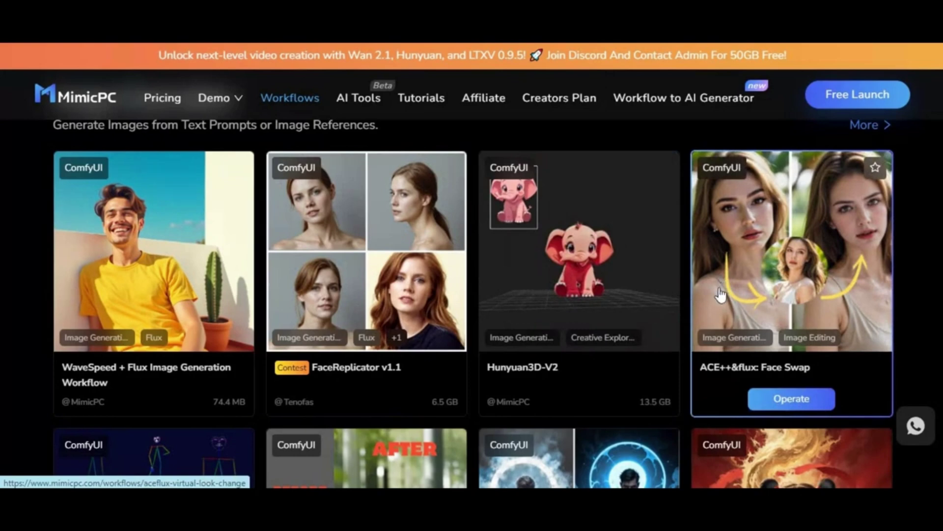
scroll(720, 295, down, 2)
scroll(719, 295, down, 2)
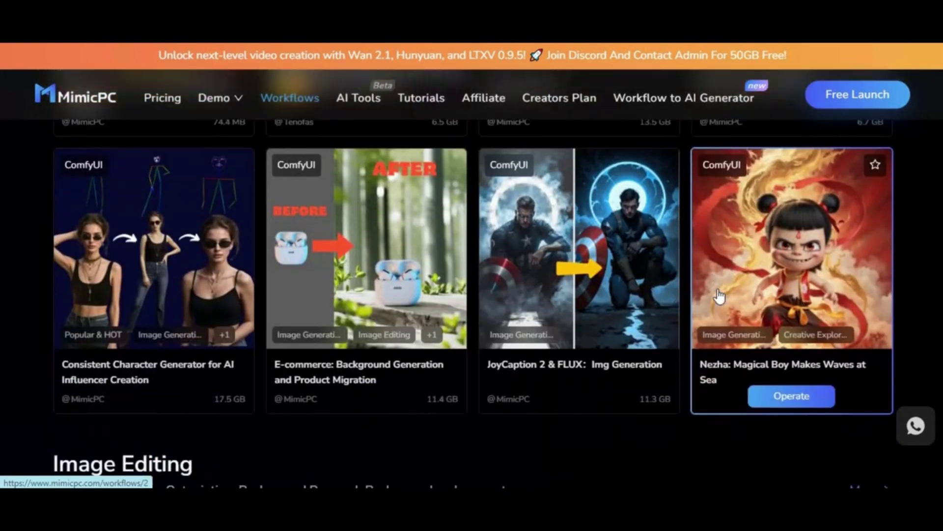
scroll(719, 295, down, 3)
scroll(719, 295, down, 2)
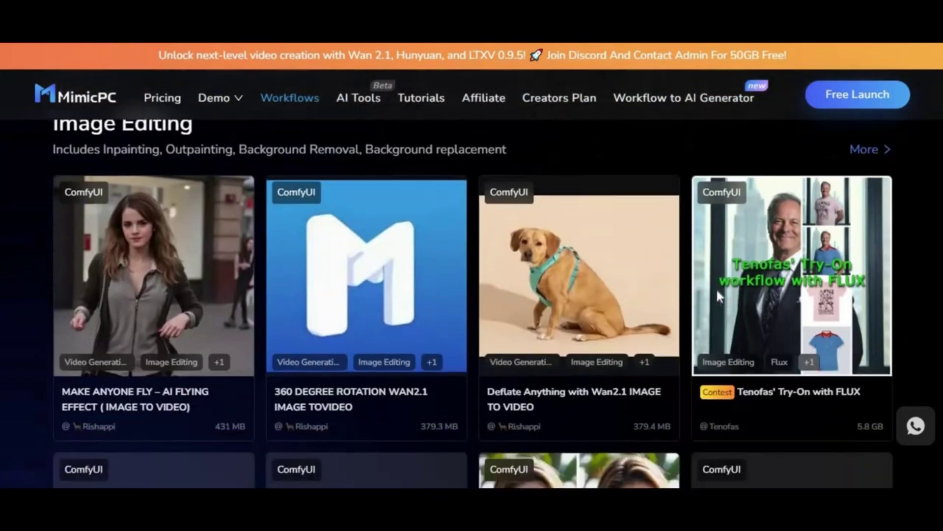
scroll(720, 295, down, 1)
mouse_move(792, 277)
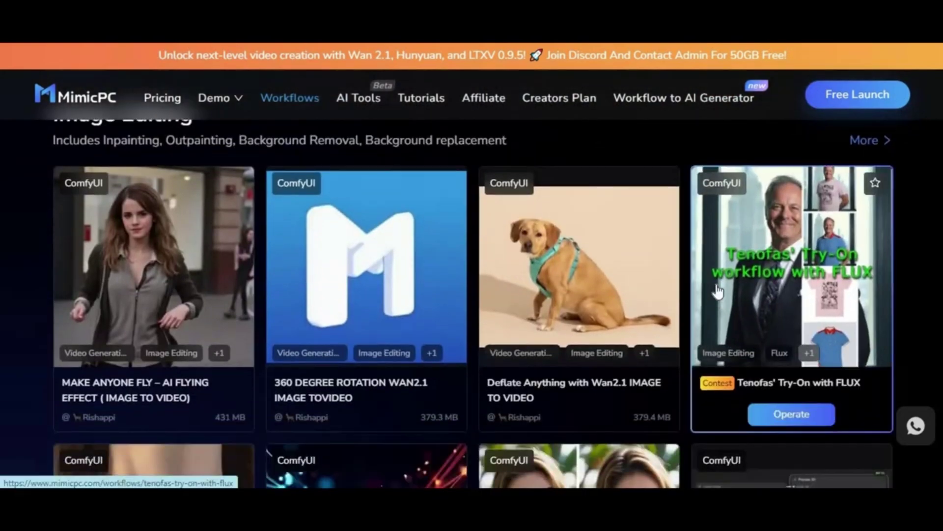
scroll(698, 287, down, 3)
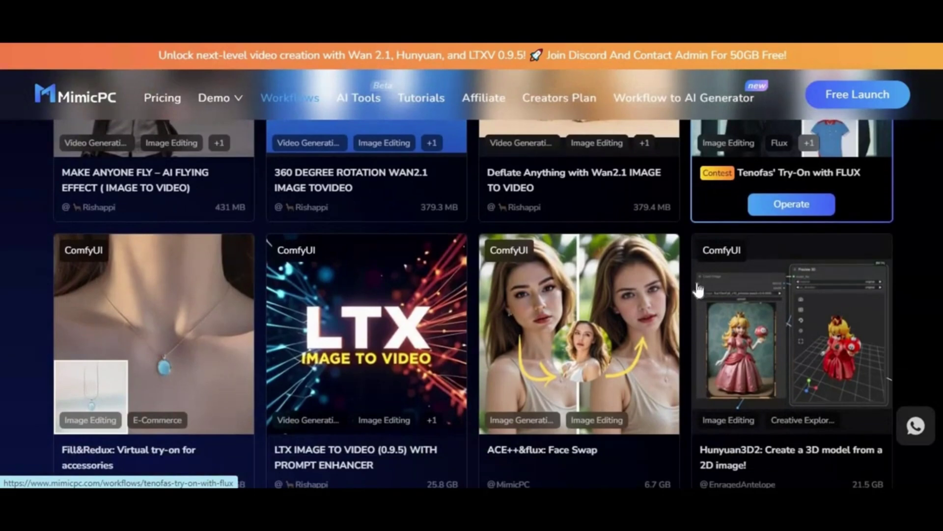
scroll(698, 287, down, 3)
scroll(699, 288, down, 3)
scroll(700, 287, down, 2)
scroll(699, 288, down, 2)
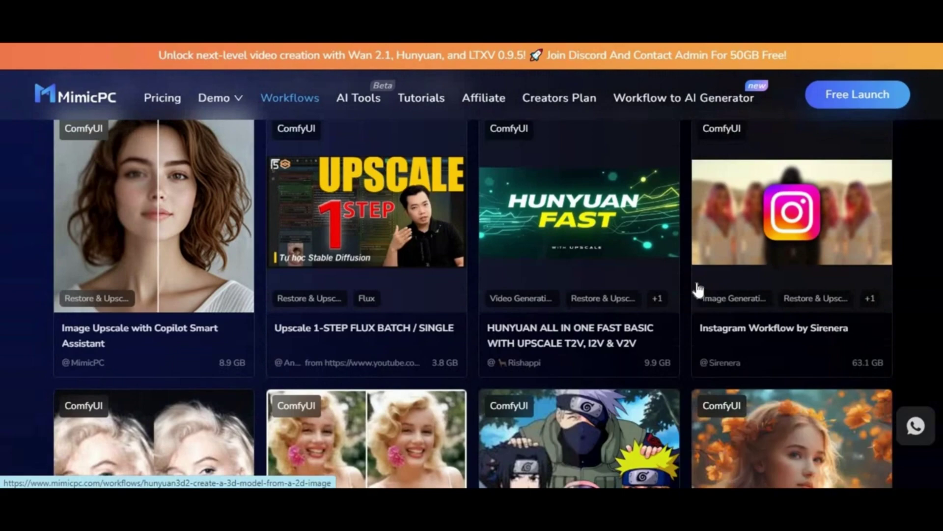
scroll(699, 287, down, 3)
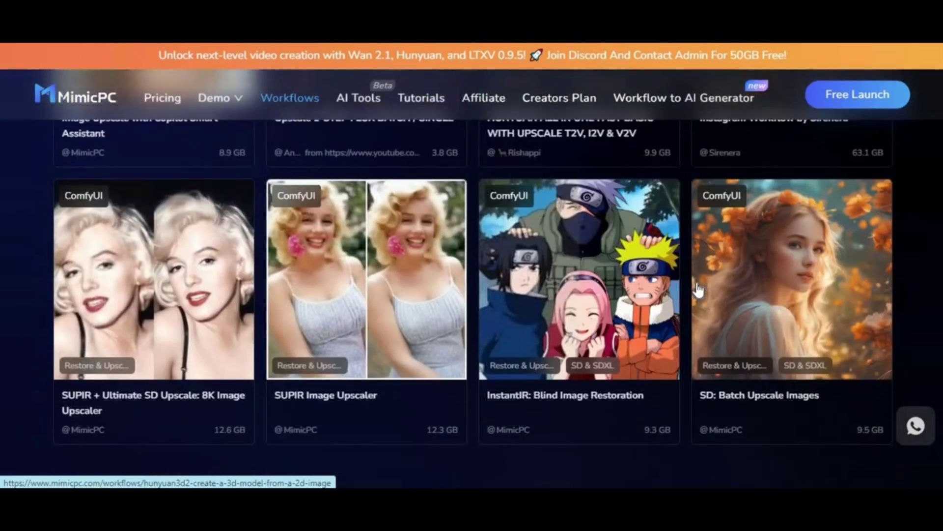
scroll(699, 288, down, 3)
scroll(698, 288, down, 3)
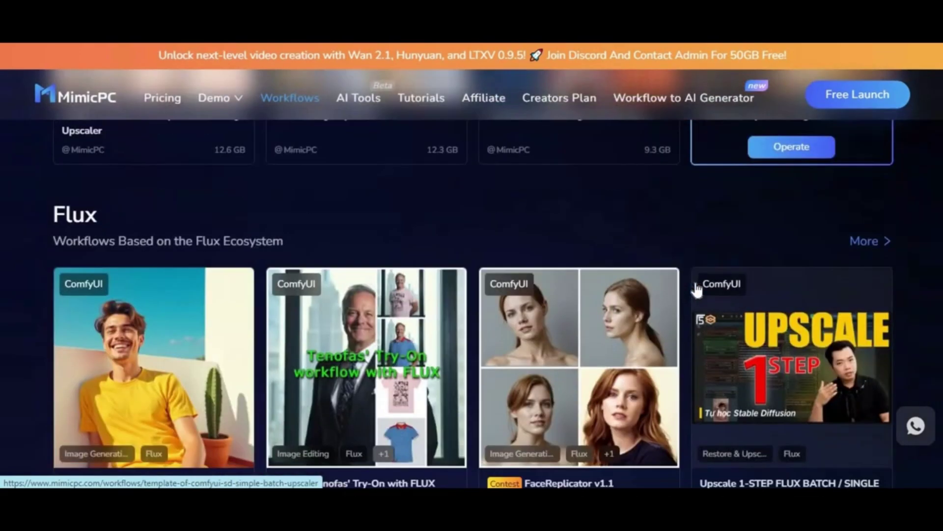
scroll(699, 287, down, 2)
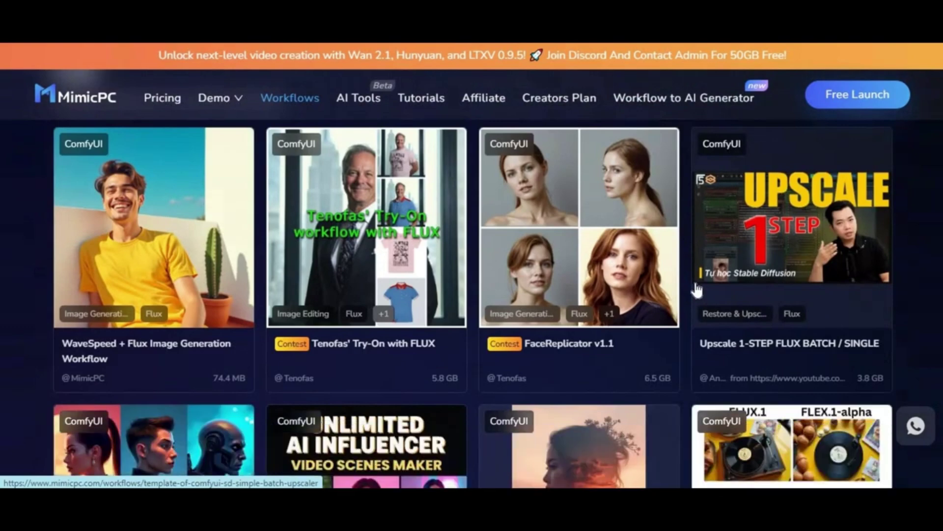
scroll(697, 290, down, 2)
scroll(697, 290, down, 2)
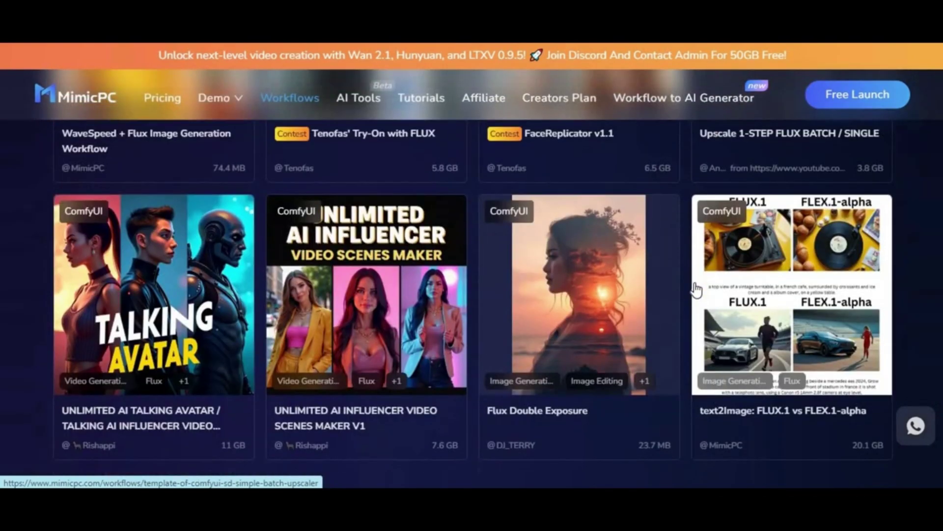
scroll(698, 288, down, 3)
scroll(698, 287, down, 2)
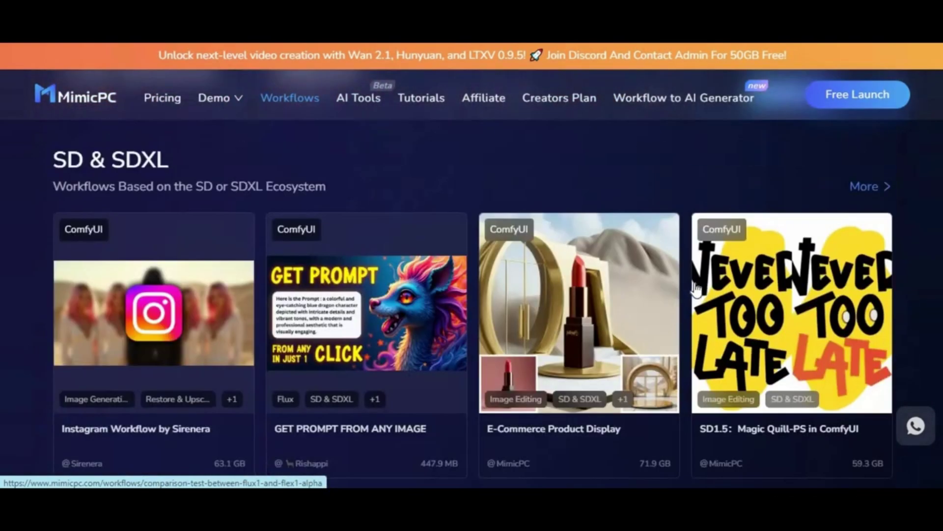
scroll(697, 287, down, 2)
scroll(698, 287, down, 2)
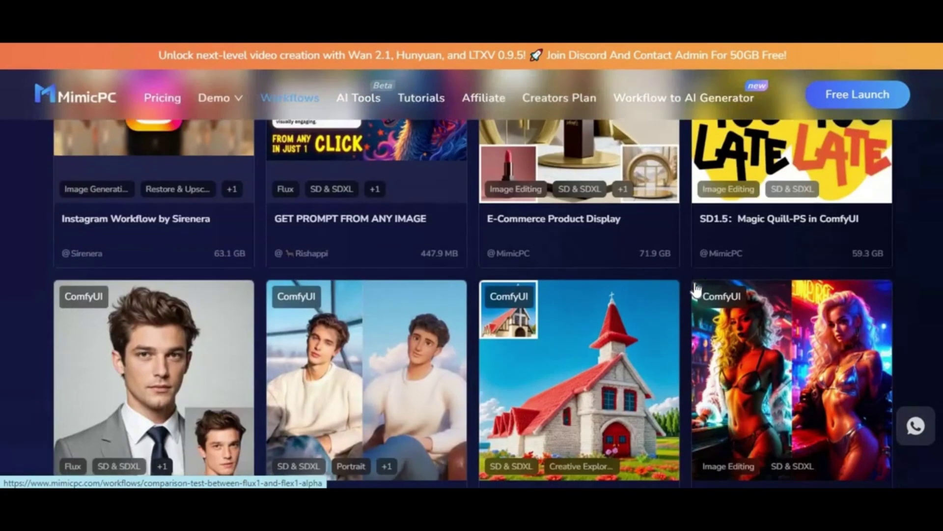
scroll(697, 288, down, 2)
scroll(697, 288, down, 2)
scroll(697, 287, down, 2)
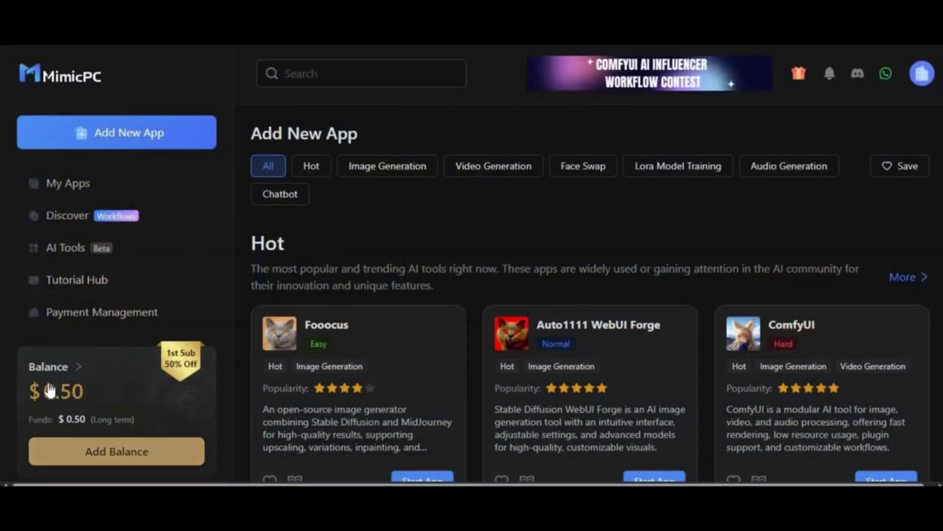
From Add Balance, review the Advanced, Premium and Ultimate subscription plan cards
click(116, 452)
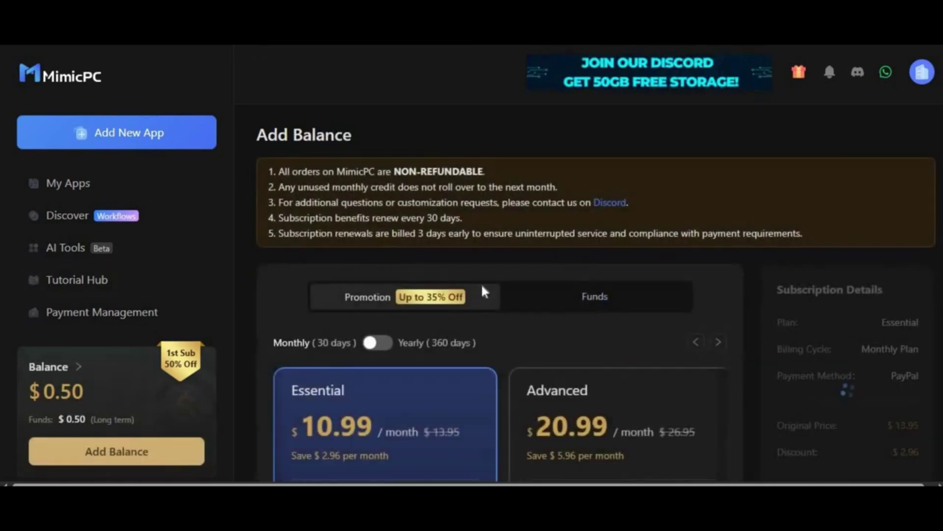
scroll(483, 292, down, 2)
scroll(483, 293, down, 1)
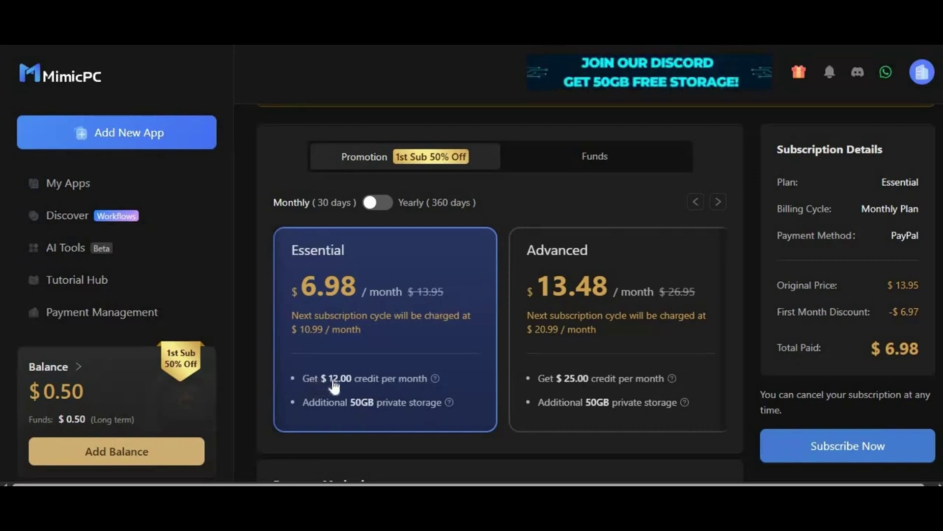
click(626, 257)
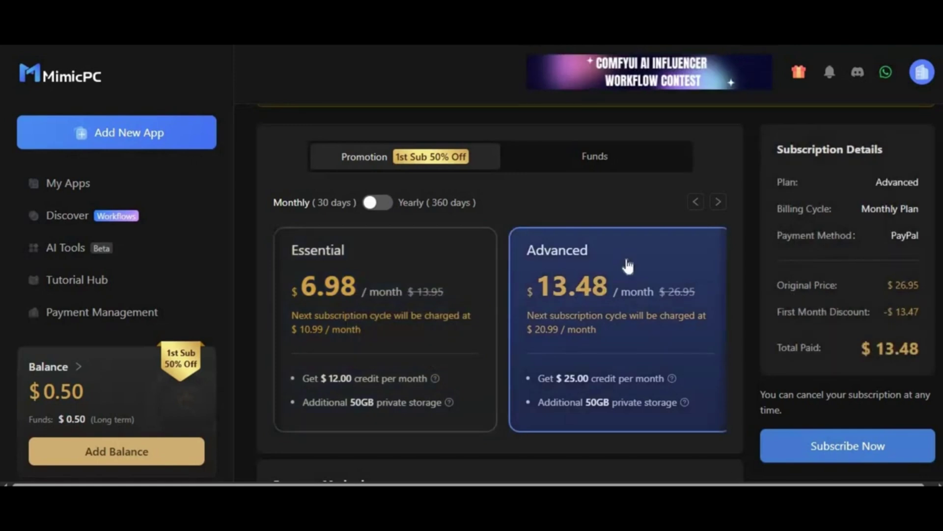
click(718, 201)
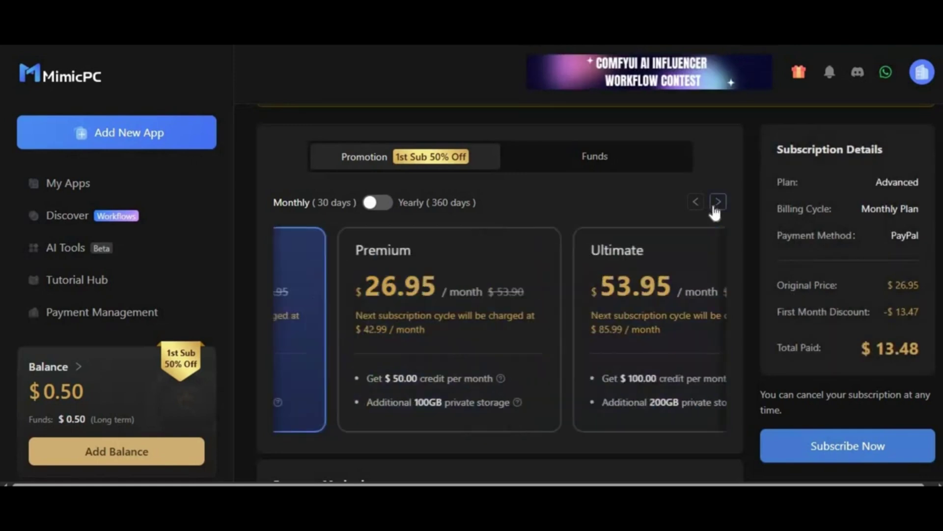
click(387, 290)
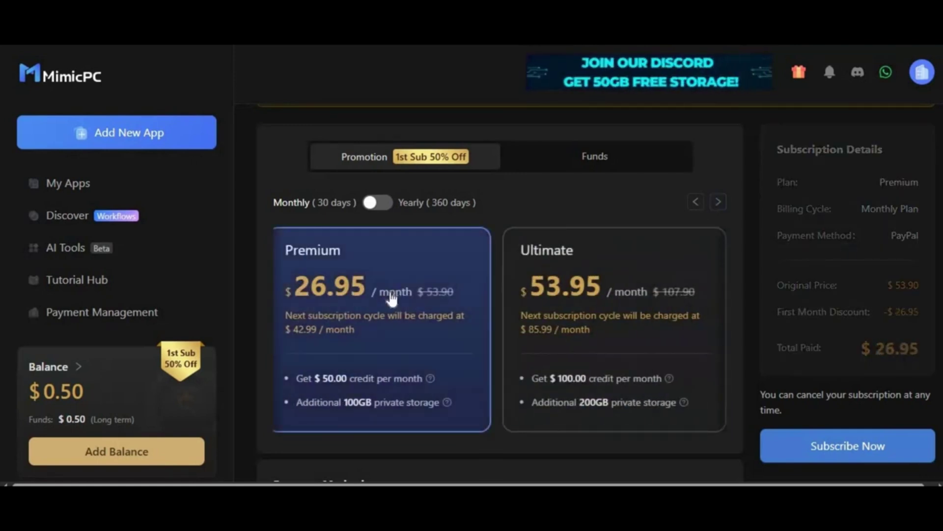
click(593, 298)
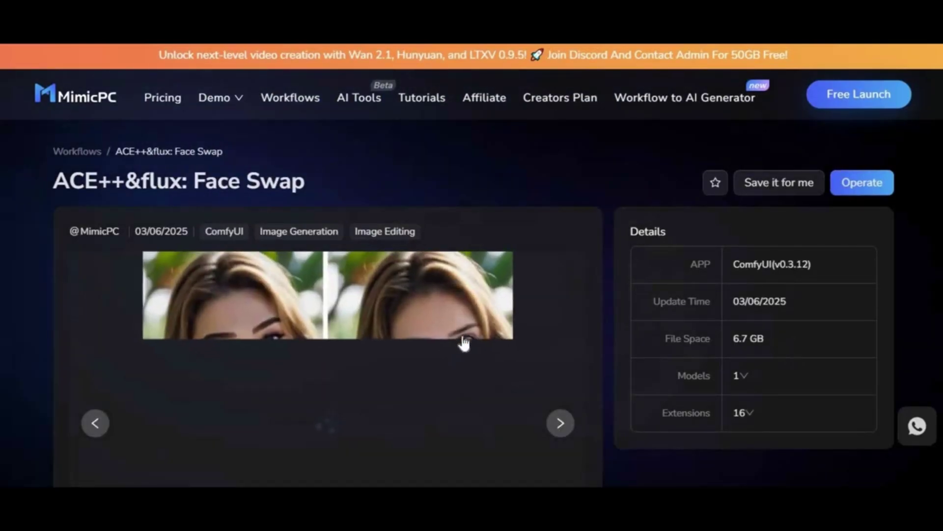
scroll(465, 344, down, 3)
scroll(465, 344, down, 5)
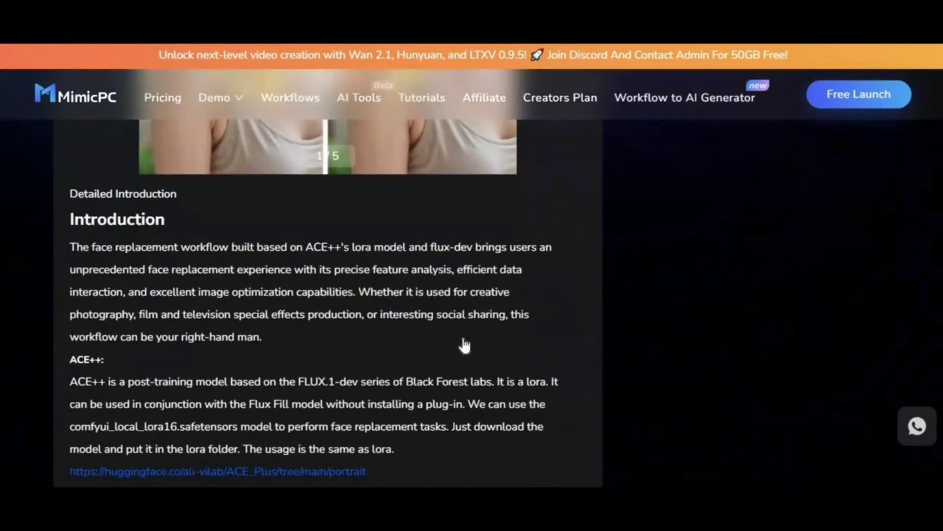
scroll(461, 338, down, 2)
scroll(460, 337, down, 2)
scroll(460, 338, down, 3)
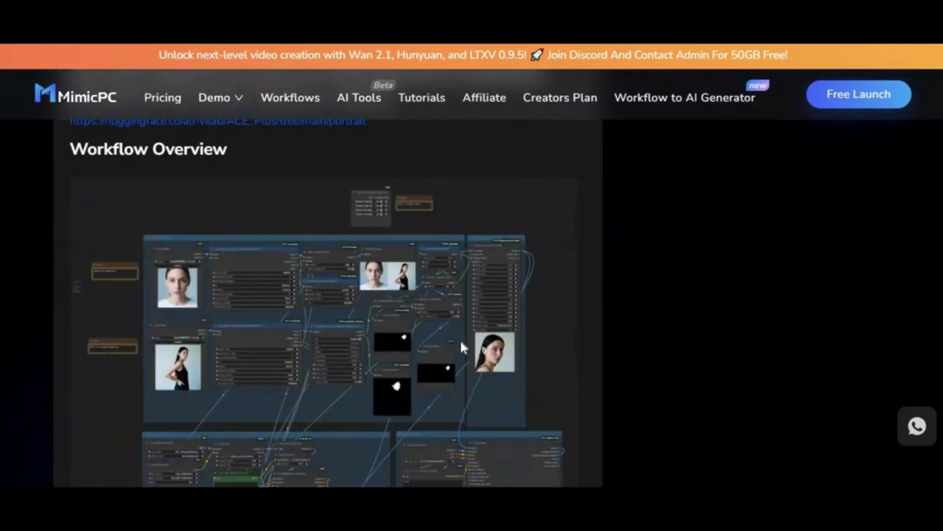
scroll(460, 338, down, 3)
scroll(461, 338, down, 2)
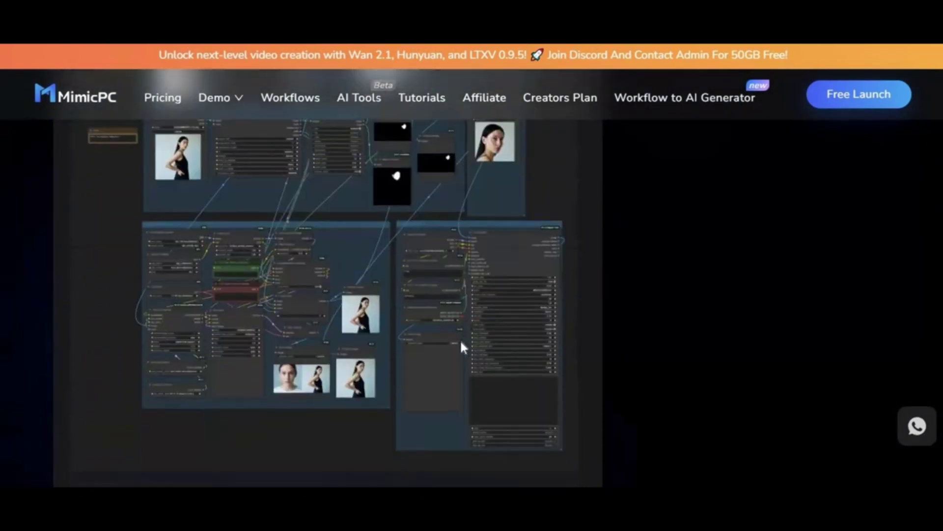
scroll(460, 338, down, 4)
scroll(459, 338, down, 4)
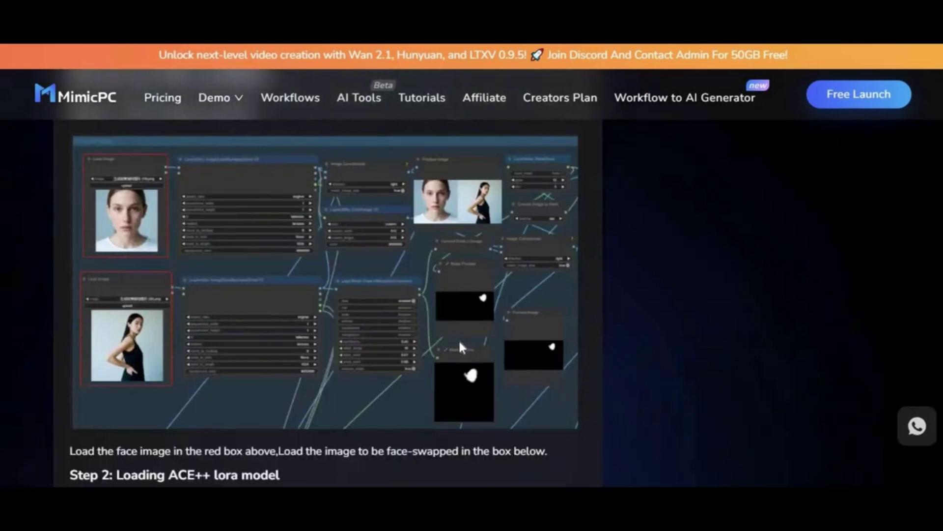
scroll(460, 345, down, 3)
scroll(459, 345, down, 4)
scroll(460, 345, down, 1)
scroll(460, 345, down, 4)
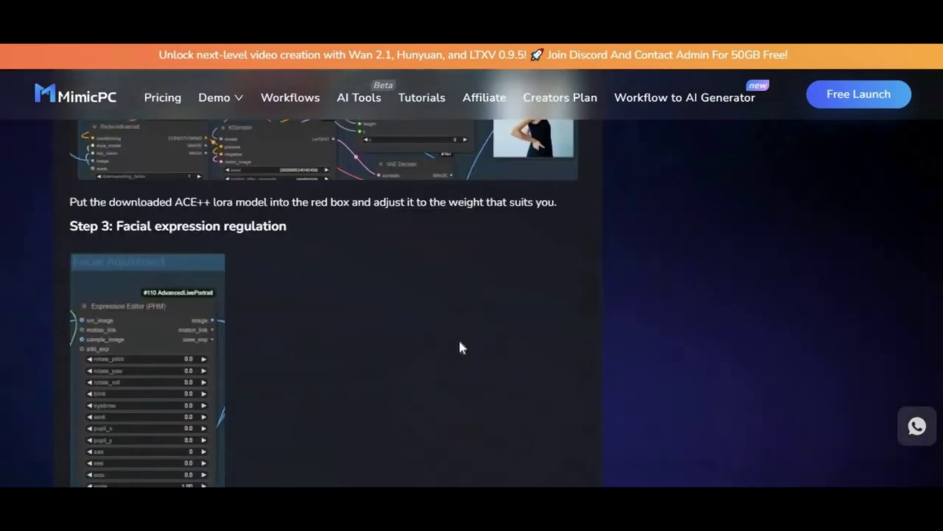
scroll(461, 345, down, 3)
scroll(458, 339, down, 3)
scroll(458, 340, down, 1)
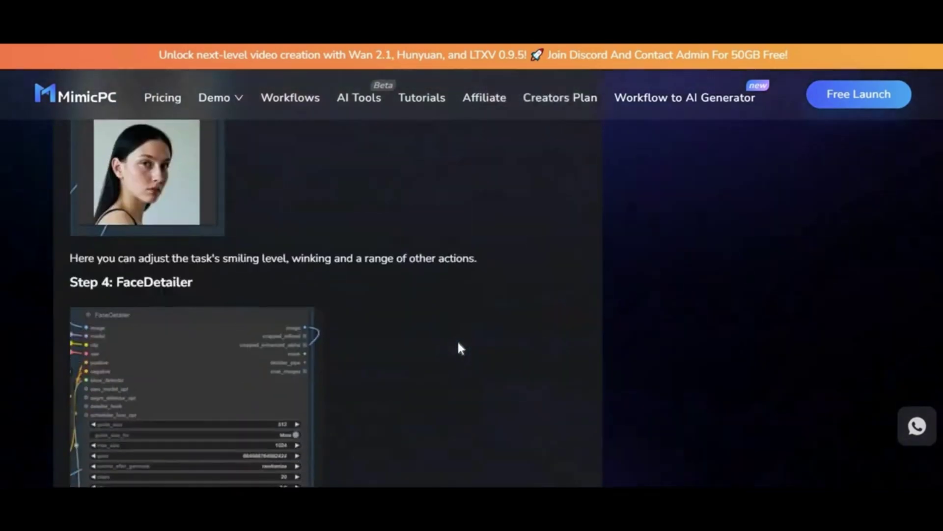
scroll(457, 340, down, 4)
scroll(457, 340, down, 1)
scroll(458, 341, down, 5)
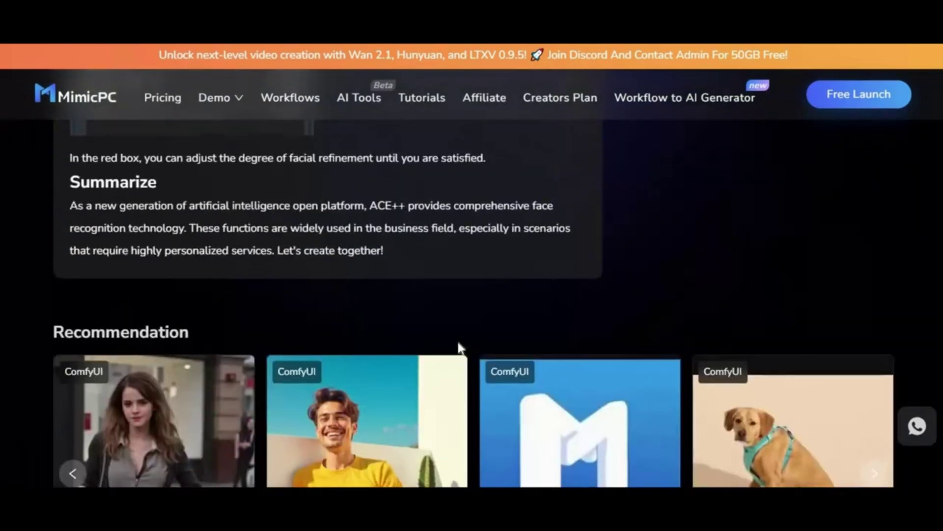
scroll(457, 340, up, 4)
scroll(512, 315, up, 4)
scroll(513, 321, up, 5)
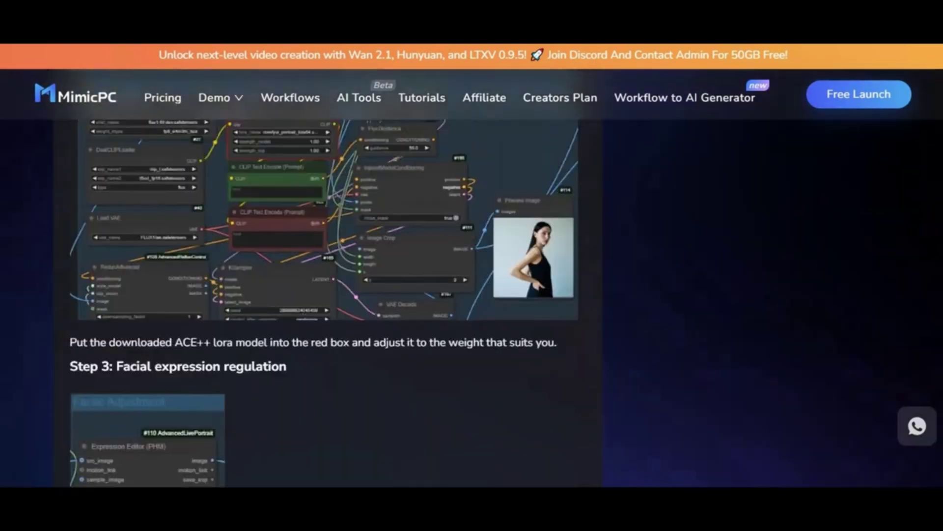
scroll(514, 321, down, 1)
scroll(514, 321, down, 15)
scroll(514, 320, up, 3)
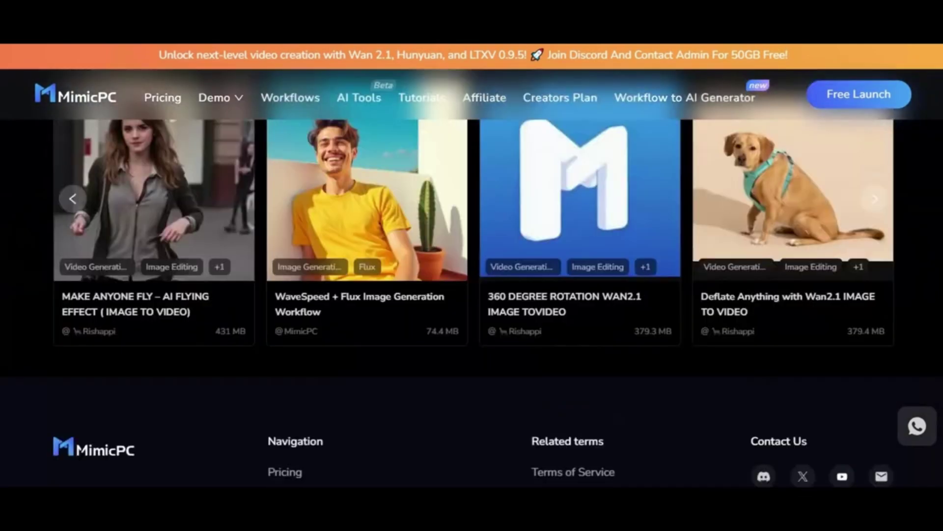
scroll(915, 111, up, 8)
scroll(915, 90, up, 8)
scroll(915, 90, up, 4)
Choose Operate to launch the ACE++&flux: Face Swap workflow as an app
click(864, 162)
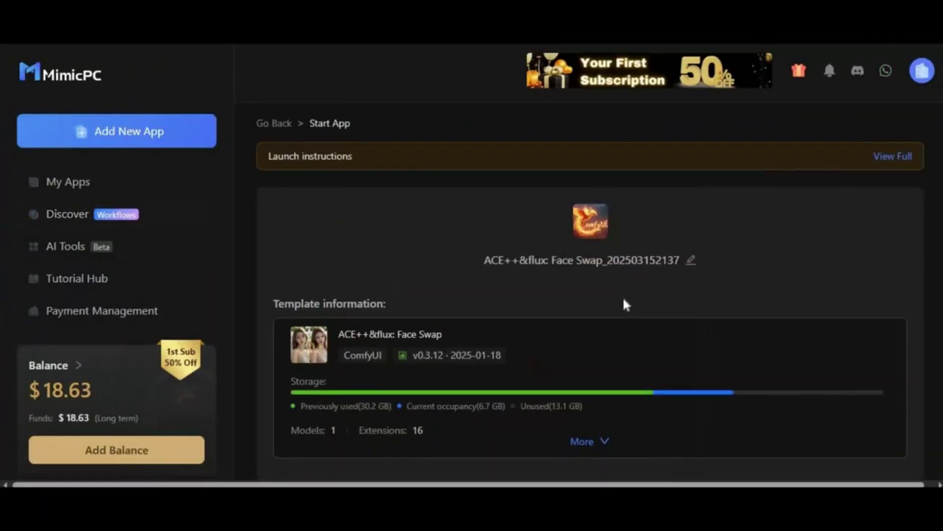
scroll(623, 295, down, 3)
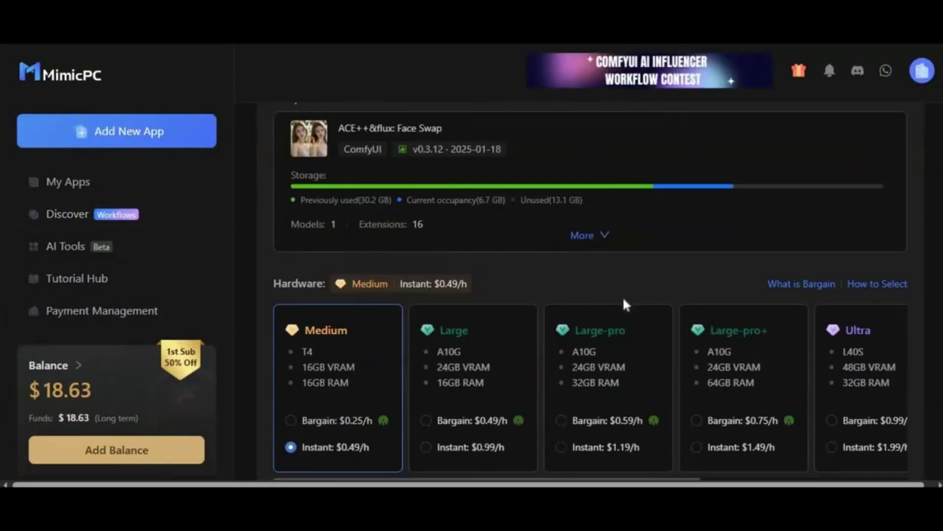
scroll(625, 304, down, 2)
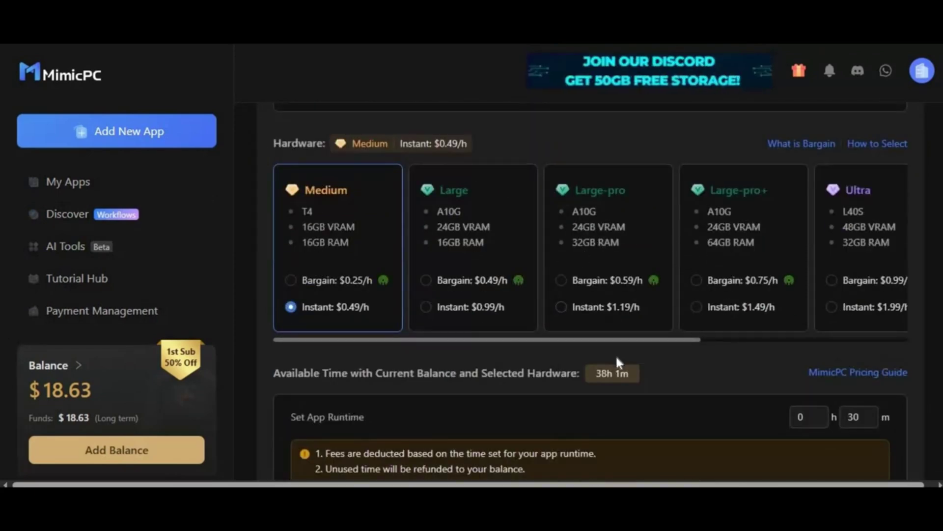
Create and start the Face Swap app on Large-pro Instant hardware at $1.19/h
click(562, 309)
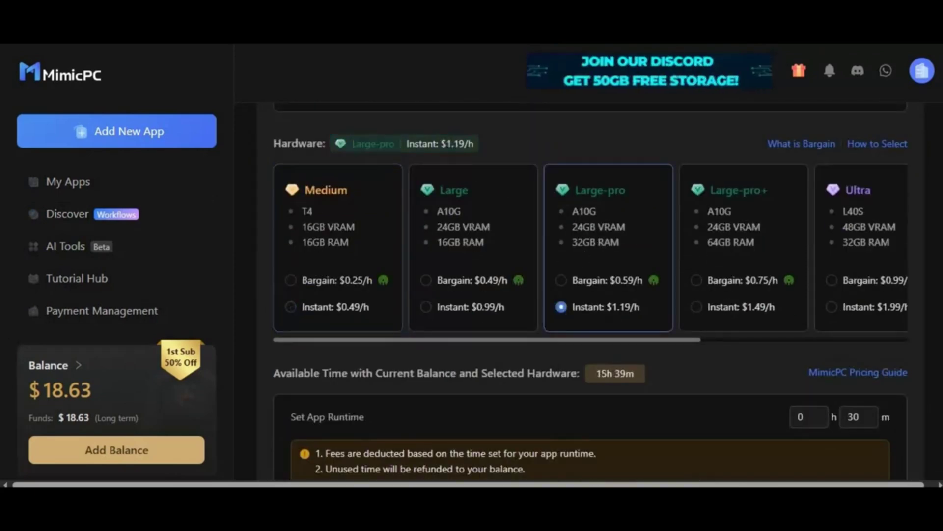
scroll(624, 304, down, 2)
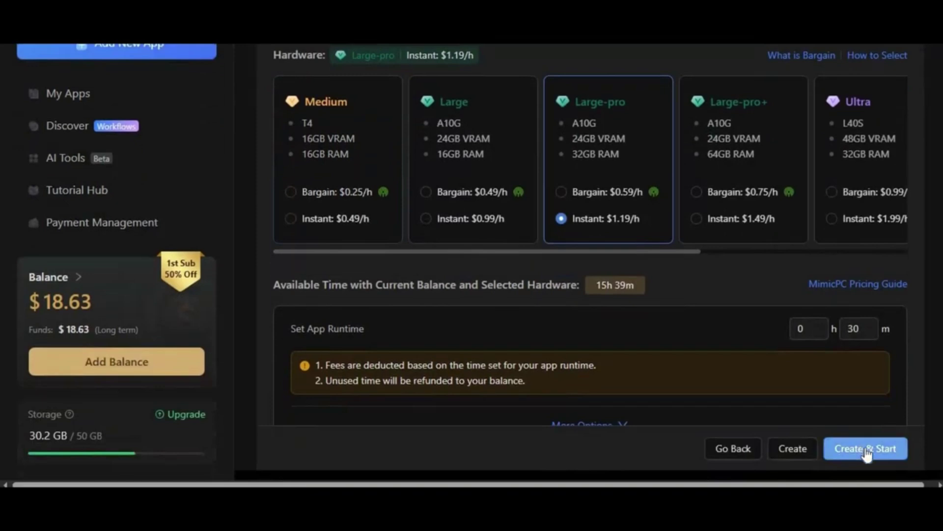
click(868, 449)
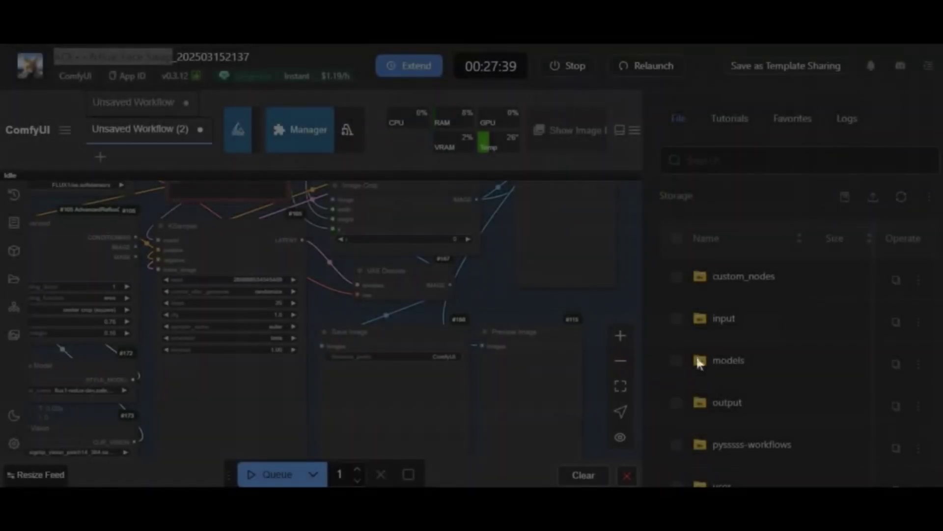
scroll(303, 272, down, 1)
scroll(302, 272, down, 1)
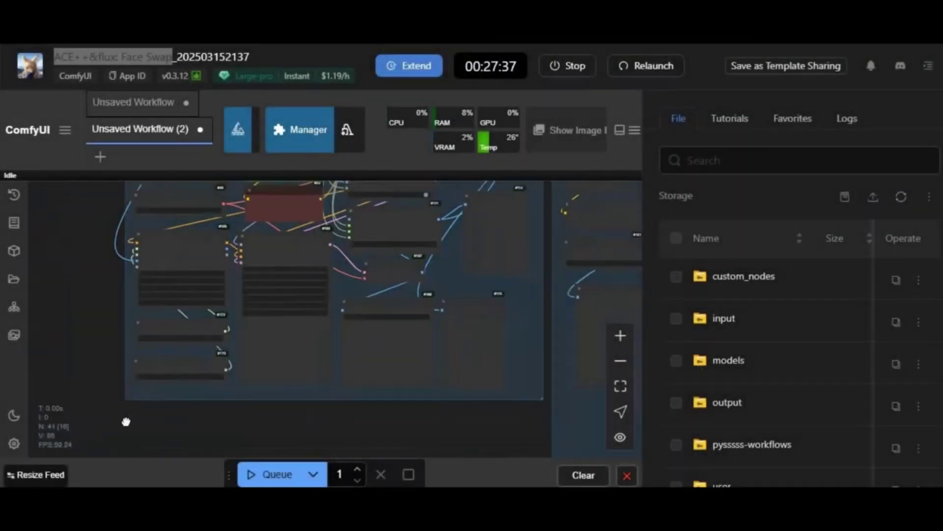
scroll(125, 422, down, 3)
scroll(119, 443, up, 3)
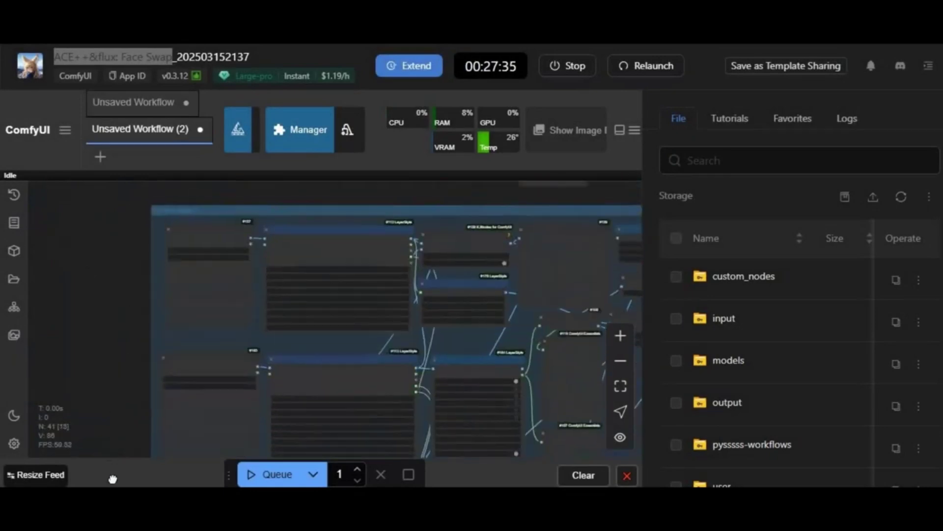
scroll(110, 442, up, 2)
scroll(109, 398, up, 1)
scroll(108, 383, up, 1)
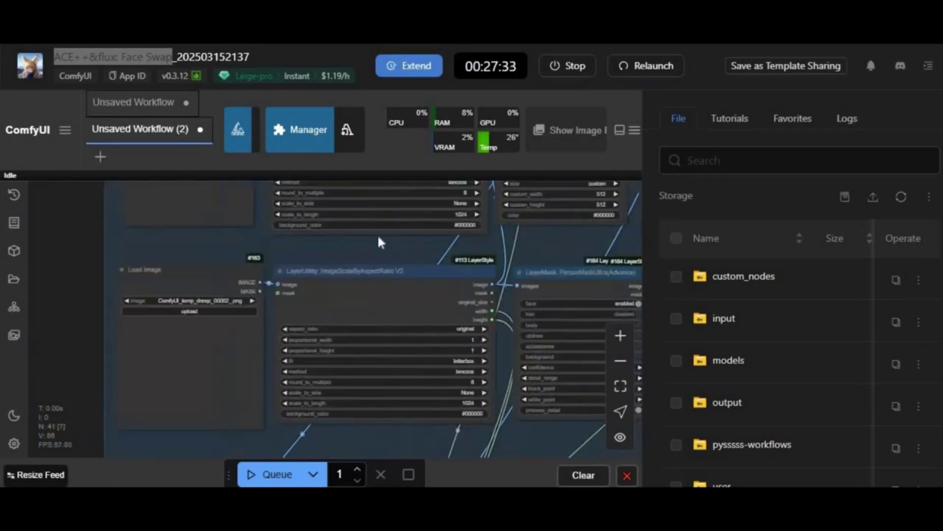
Pan the face-swap graph across the image, mask, VAE and sampler nodes
drag(358, 319, 289, 412)
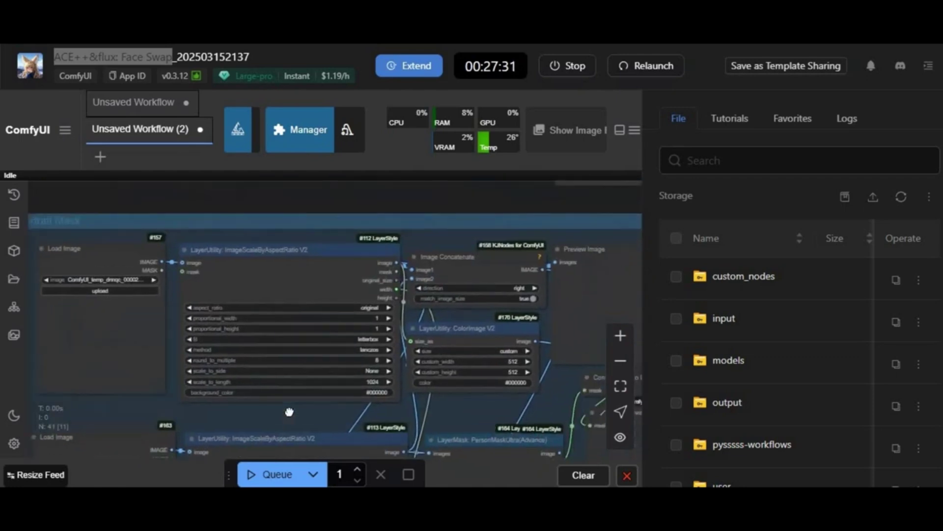
mouse_move(230, 376)
mouse_down()
mouse_move(423, 319)
mouse_move(362, 339)
mouse_up()
scroll(114, 274, up, 3)
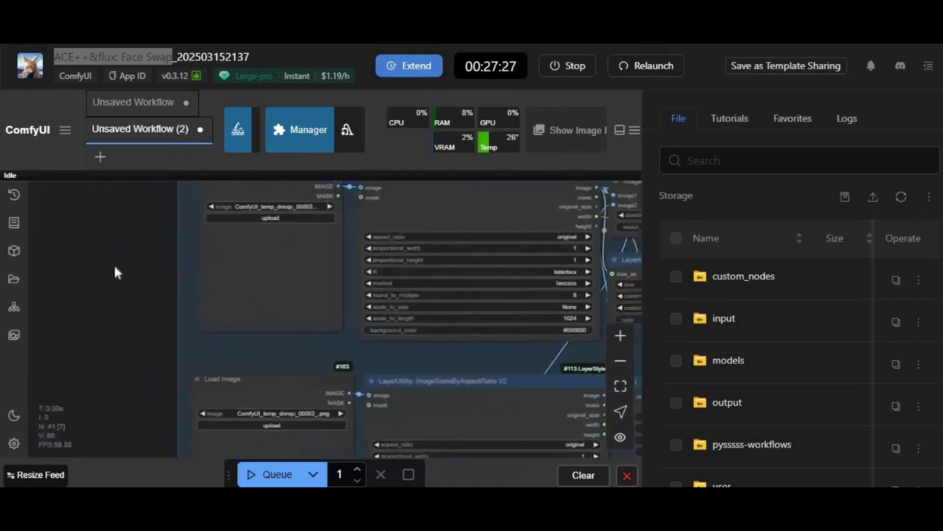
scroll(108, 357, up, 2)
drag(109, 356, 101, 416)
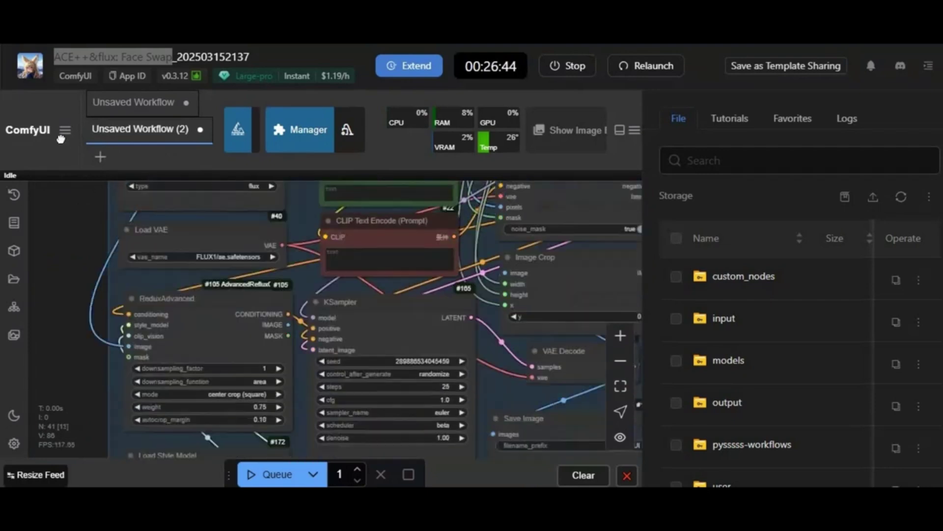
drag(509, 393, 430, 314)
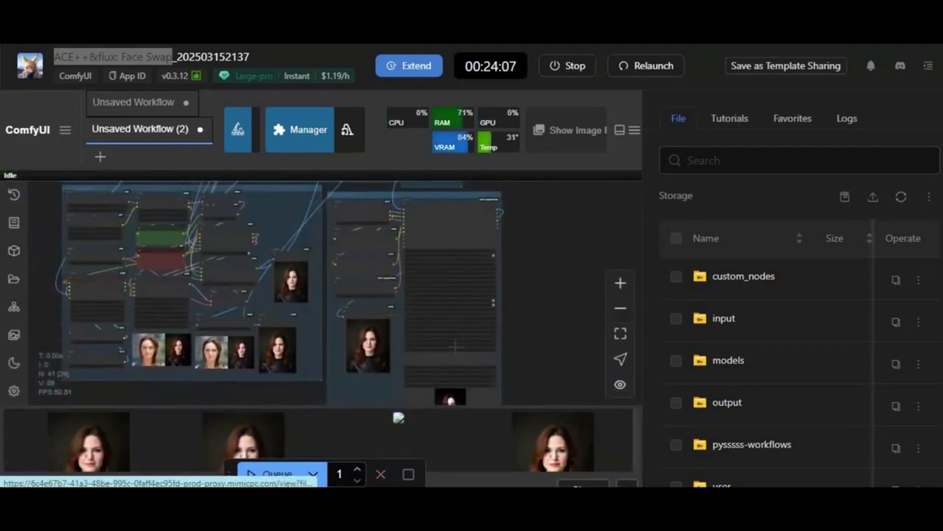
scroll(377, 355, up, 3)
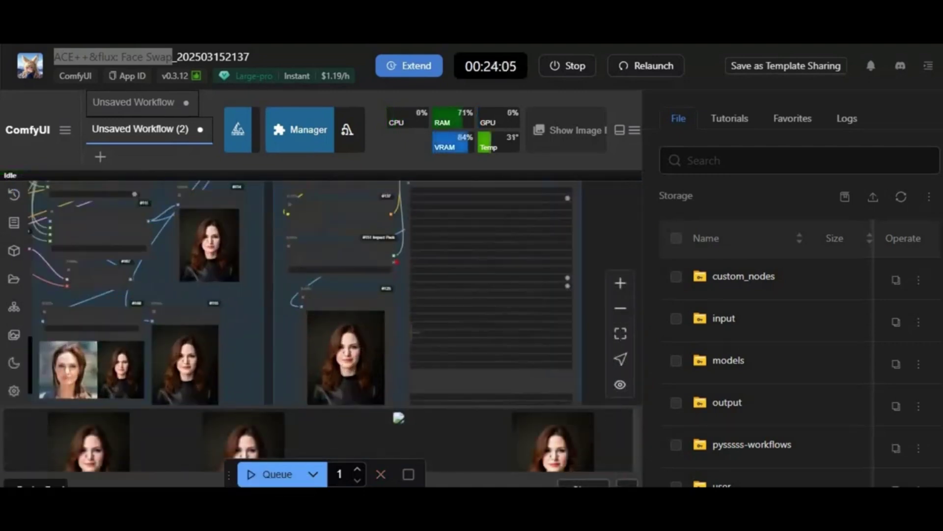
scroll(377, 356, up, 3)
scroll(377, 356, up, 2)
scroll(391, 354, up, 2)
scroll(399, 339, up, 2)
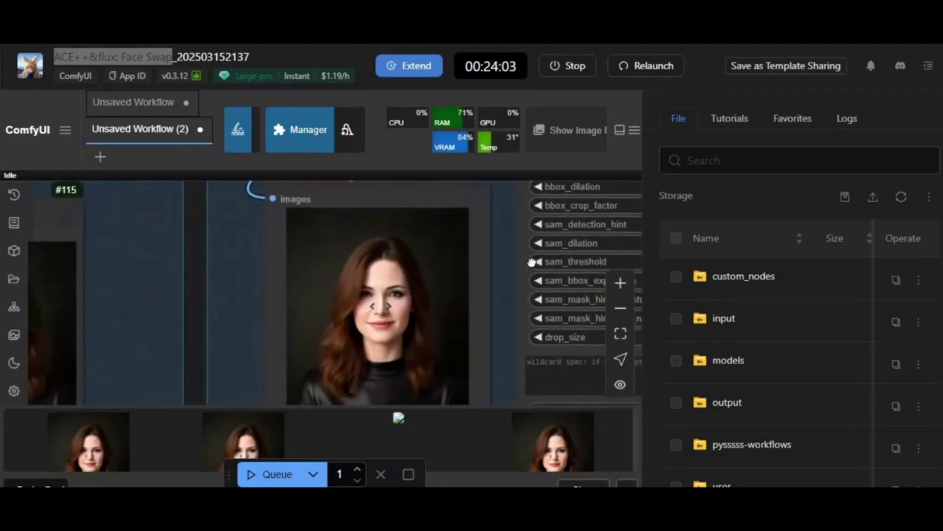
scroll(442, 302, up, 2)
scroll(450, 296, up, 2)
scroll(450, 298, down, 3)
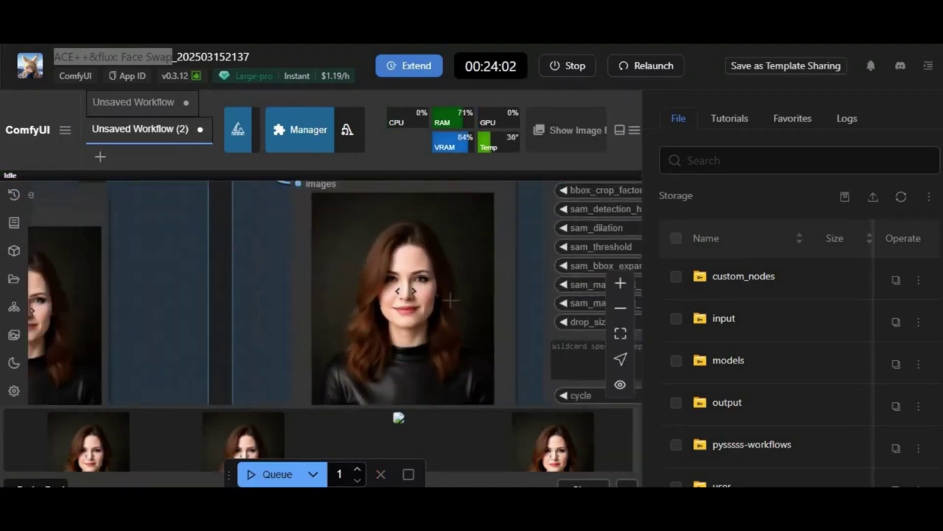
scroll(451, 299, down, 1)
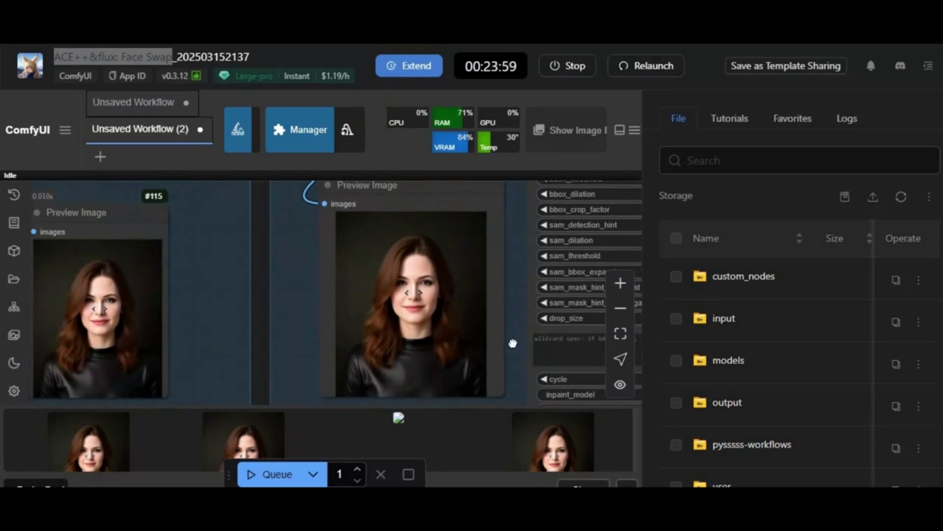
drag(514, 344, 255, 284)
scroll(254, 283, up, 2)
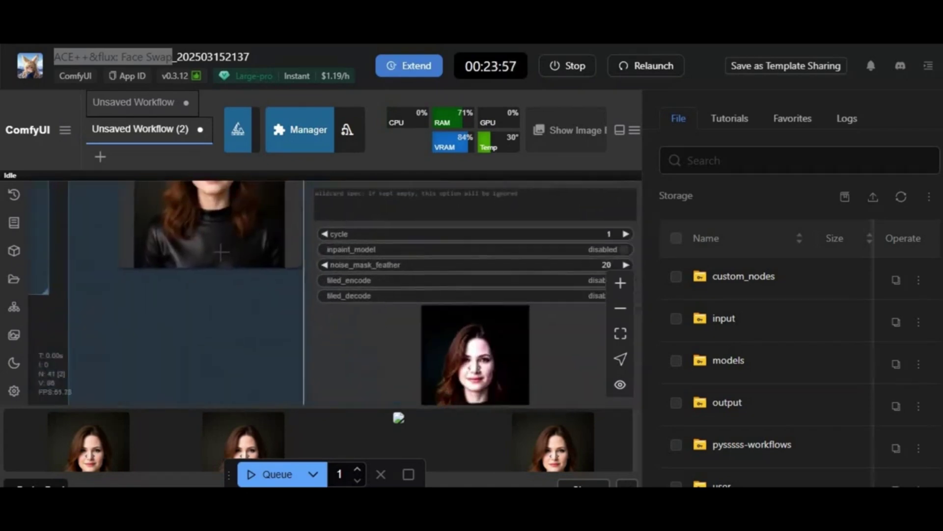
scroll(222, 253, down, 2)
scroll(222, 253, up, 2)
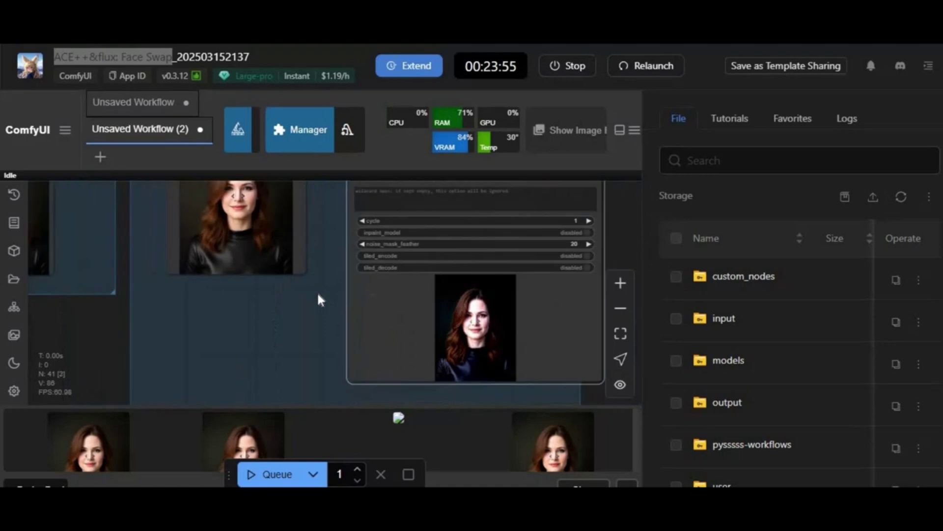
scroll(317, 291, down, 3)
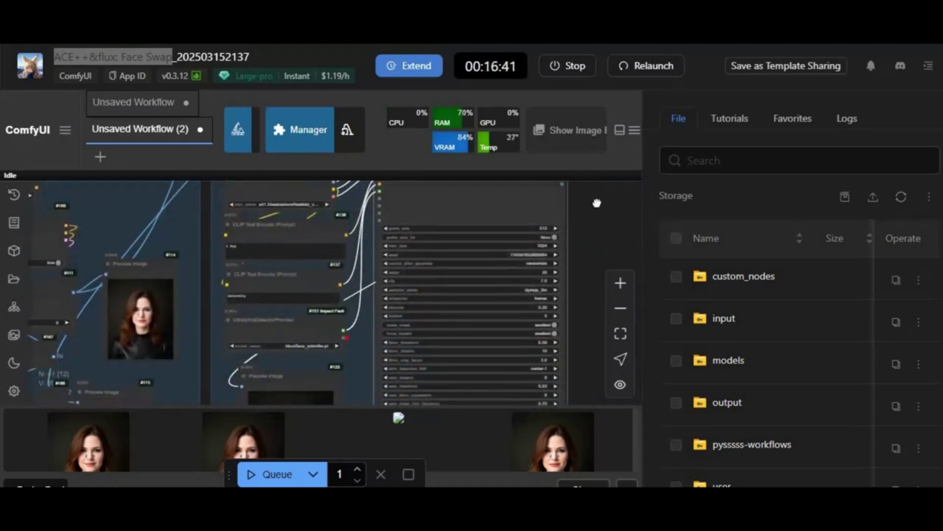
drag(598, 203, 605, 234)
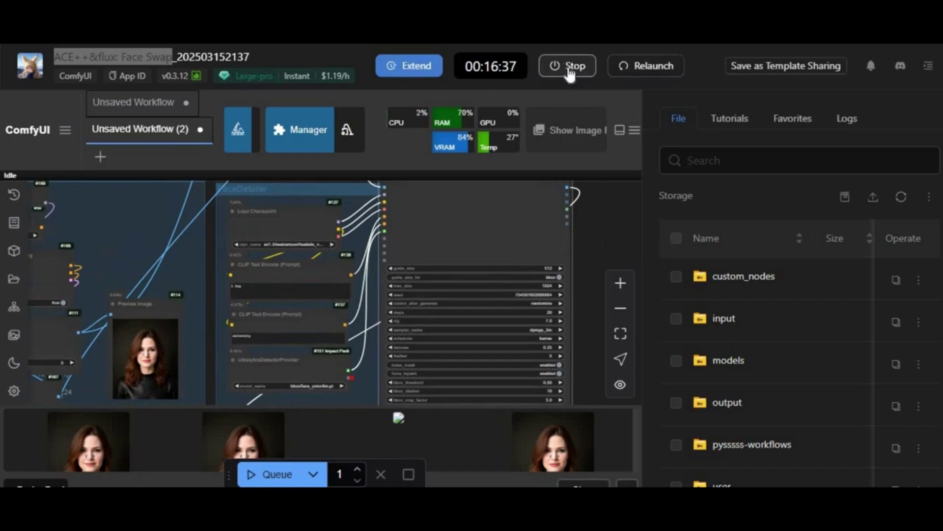
Stop the running Face Swap machine and confirm the shutdown
click(570, 68)
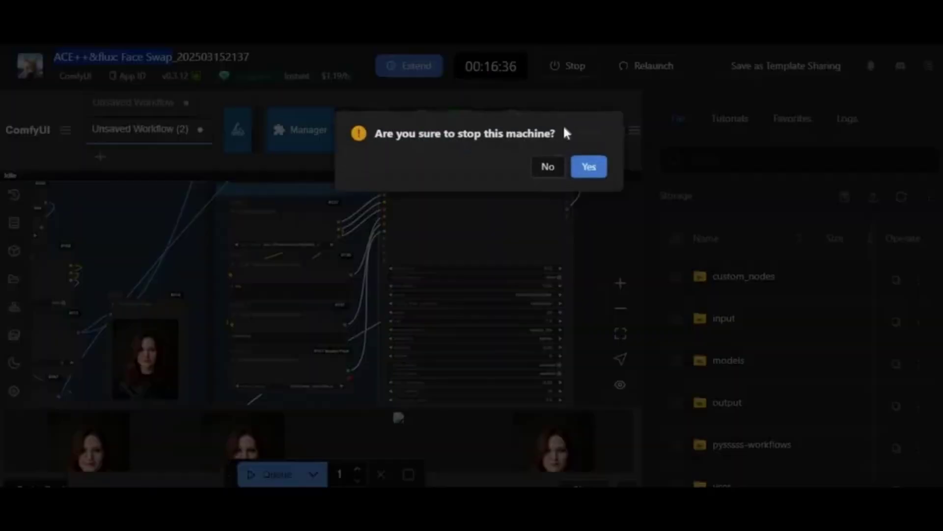
click(587, 173)
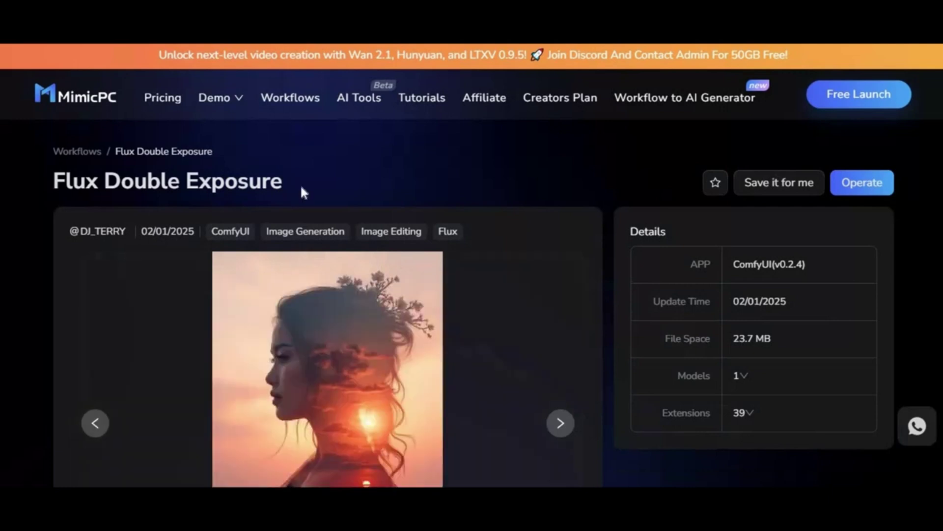
scroll(430, 211, down, 2)
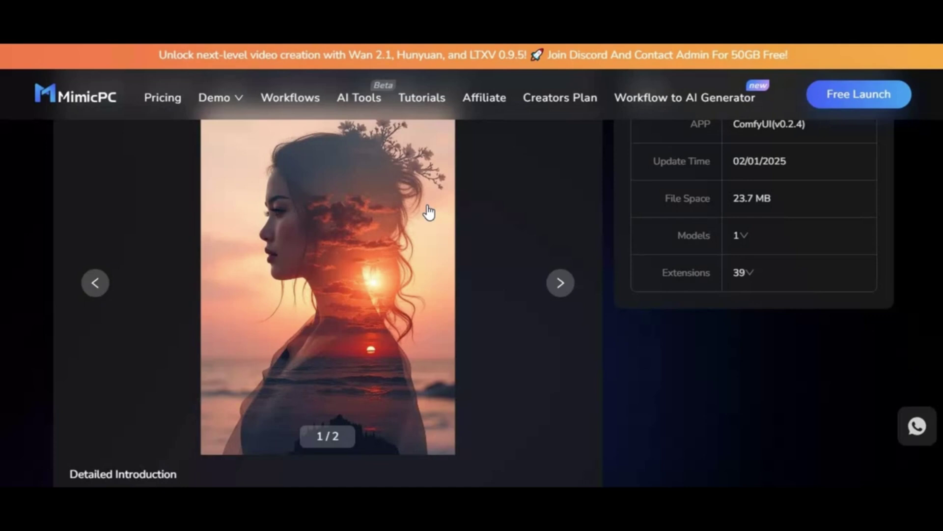
click(561, 282)
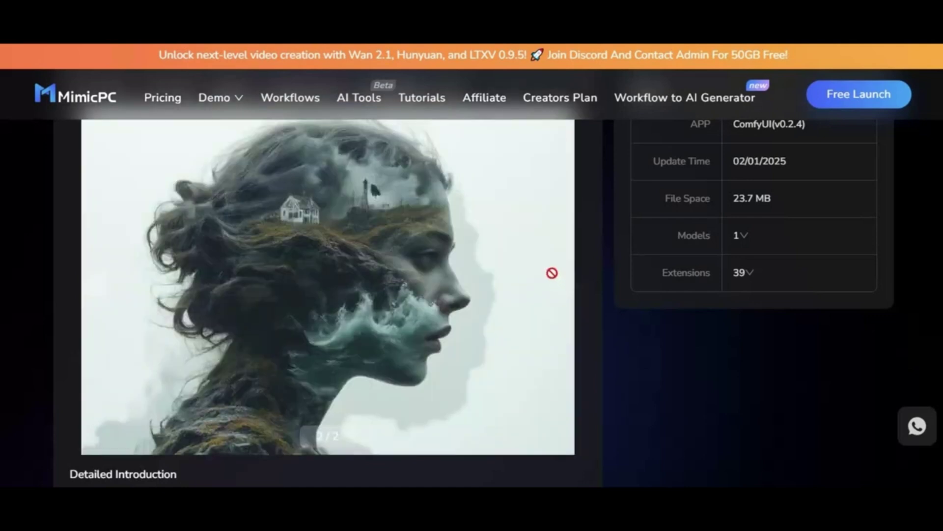
scroll(552, 272, down, 4)
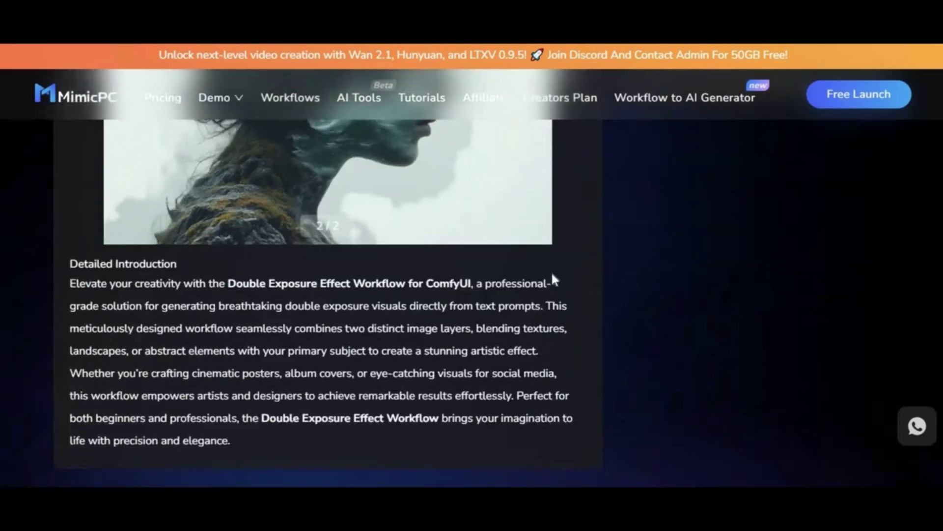
scroll(552, 272, down, 2)
scroll(552, 272, up, 8)
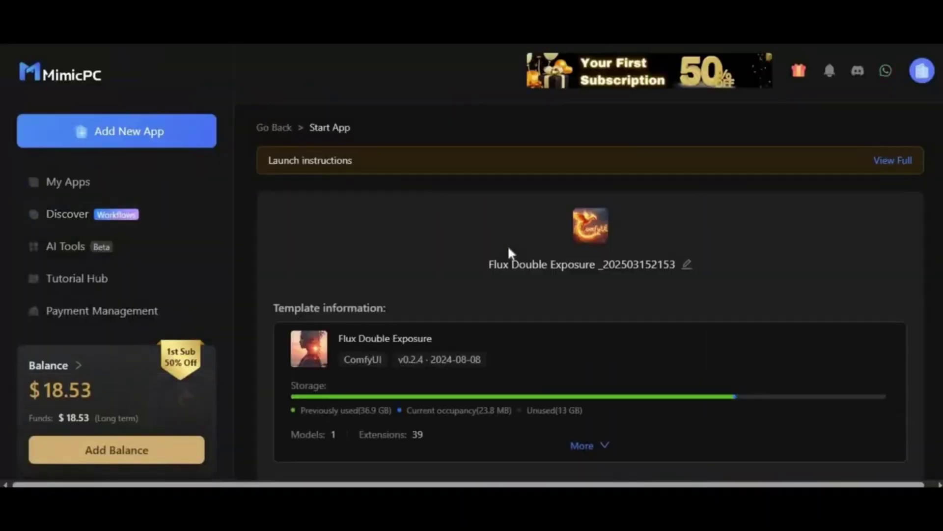
scroll(512, 244, down, 3)
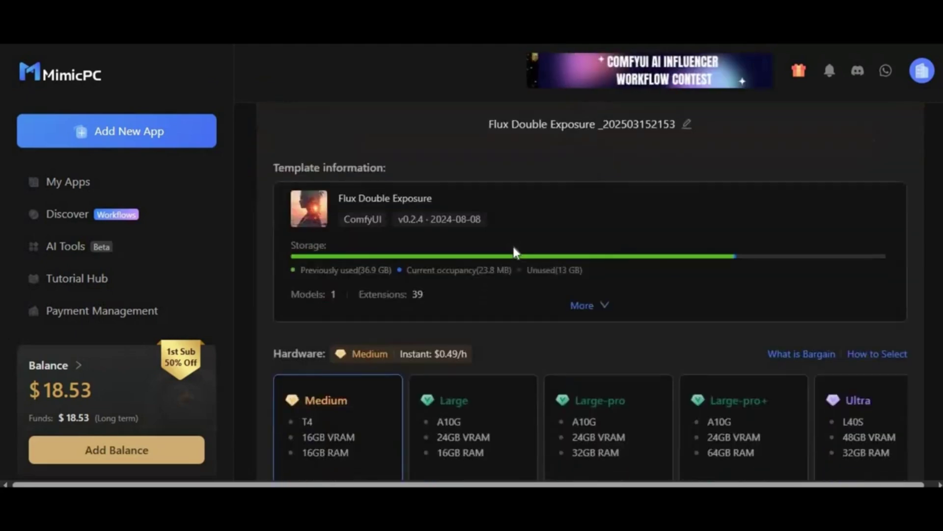
scroll(513, 244, down, 4)
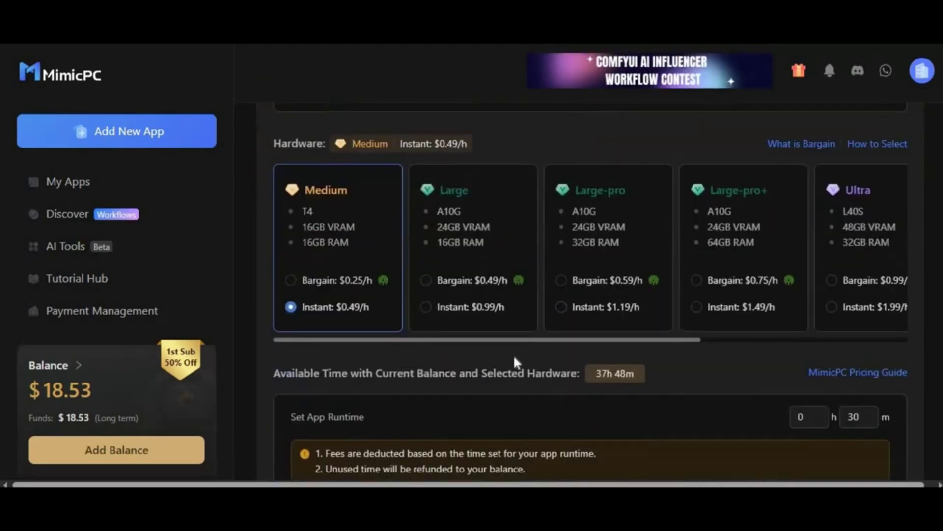
Select Large-pro Instant hardware at $1.19/h for the Flux Double Exposure app
click(561, 306)
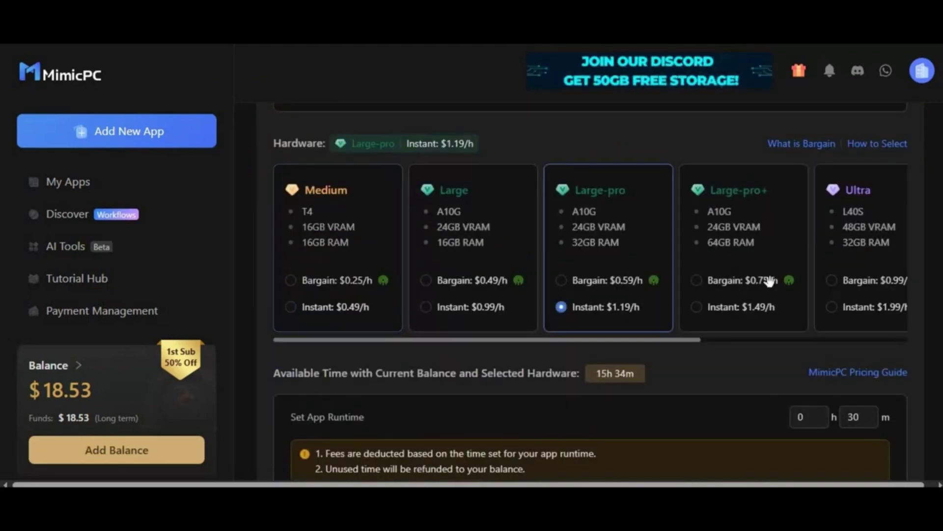
scroll(877, 405, down, 2)
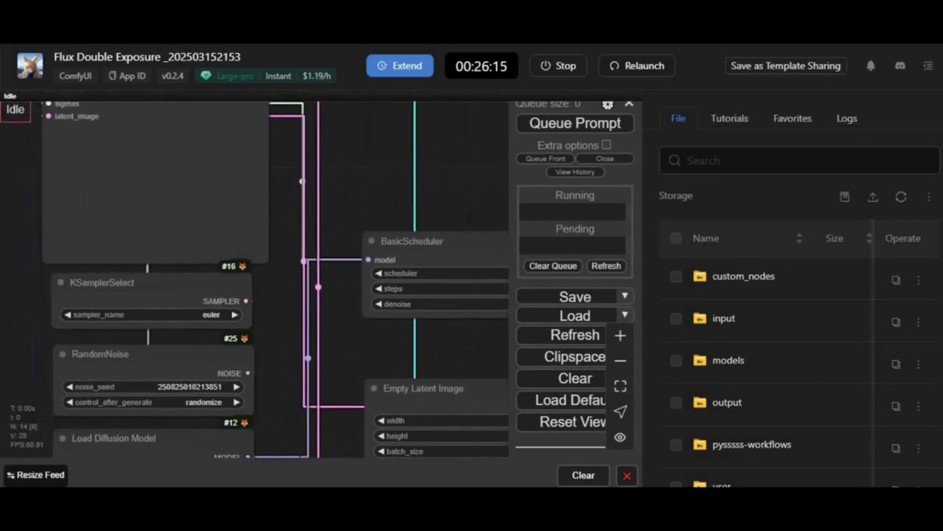
scroll(99, 187, down, 3)
scroll(196, 213, down, 3)
Locate the CLIP Text Encode node and select its whole double-exposure prompt text
mouse_move(197, 213)
mouse_down()
mouse_move(4, 232)
mouse_move(74, 295)
mouse_move(424, 330)
mouse_move(250, 125)
mouse_move(239, 420)
mouse_move(443, 221)
mouse_up()
scroll(74, 288, up, 3)
scroll(479, 299, up, 3)
scroll(442, 332, down, 2)
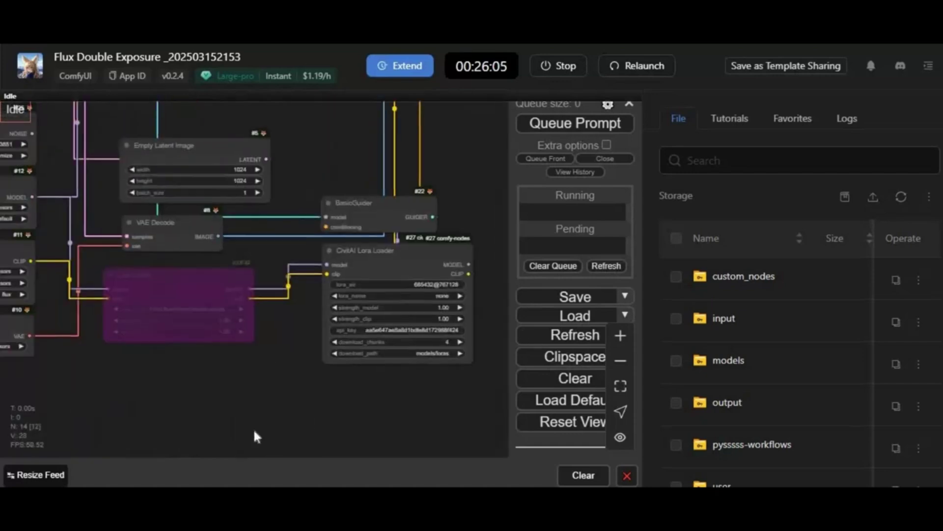
drag(252, 428, 428, 398)
scroll(343, 449, up, 2)
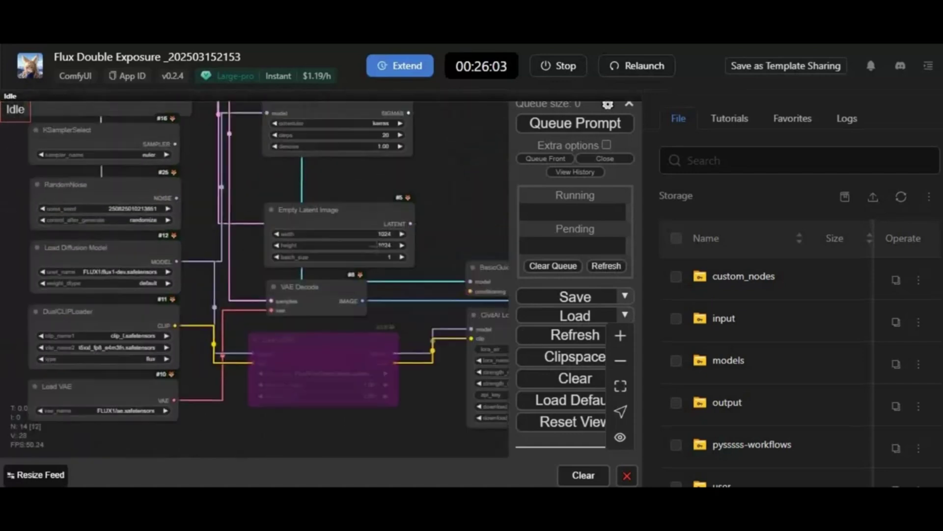
scroll(405, 284, up, 3)
drag(406, 284, 177, 277)
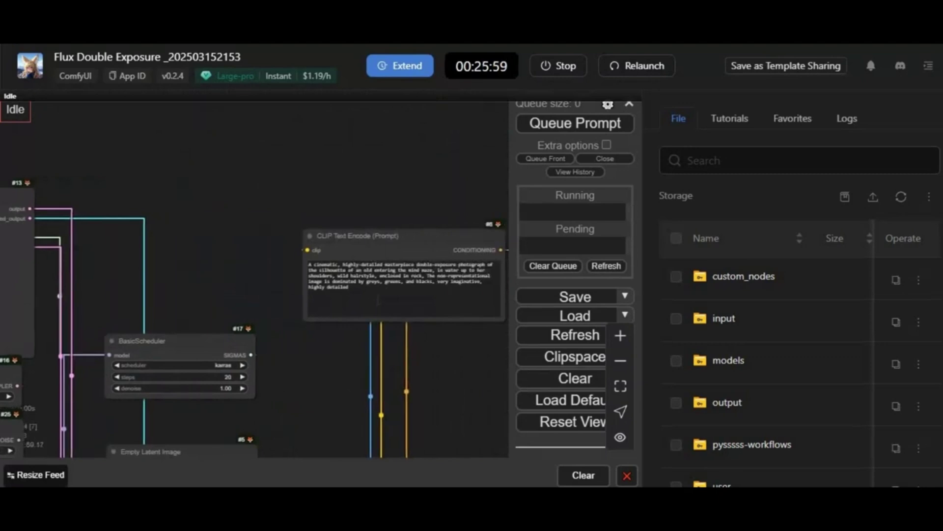
click(378, 300)
key(ctrl+a)
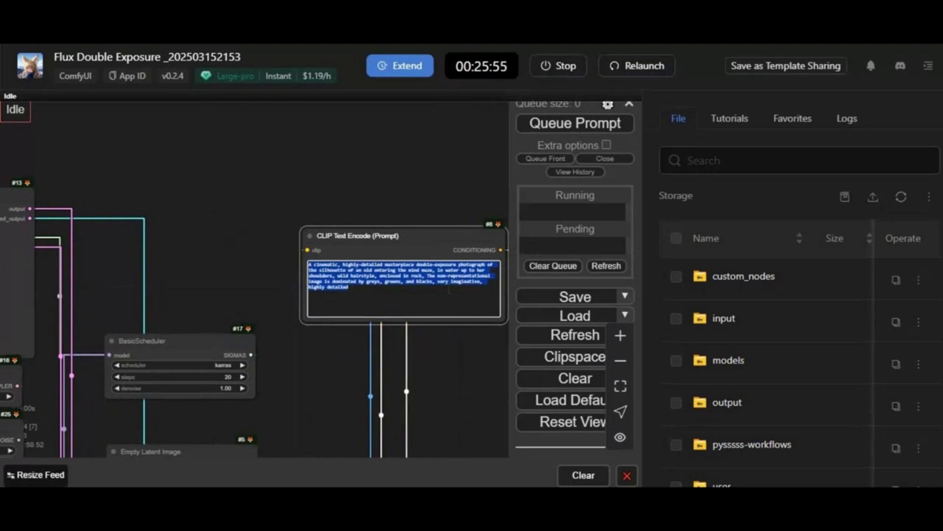
Recentre the graph on the loader and scheduler nodes and queue the prompt to generate the image
drag(286, 412, 509, 213)
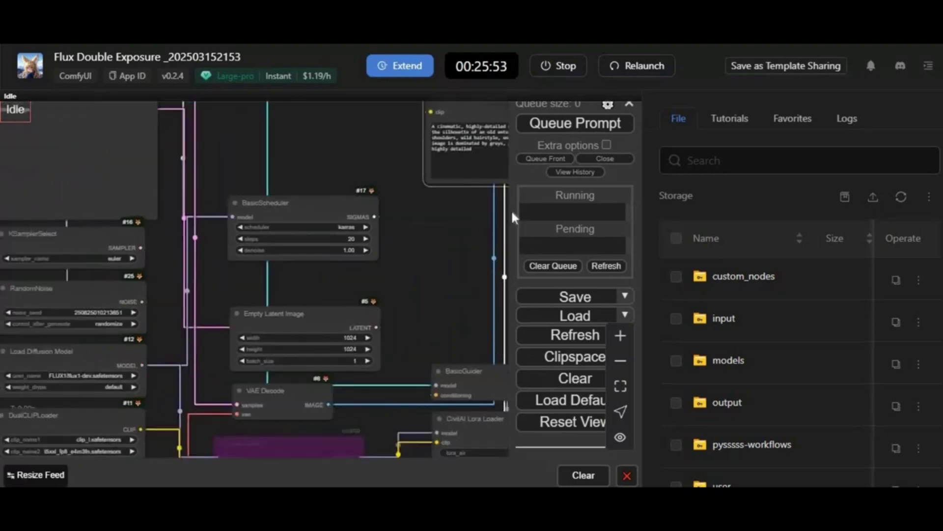
drag(303, 501, 280, 420)
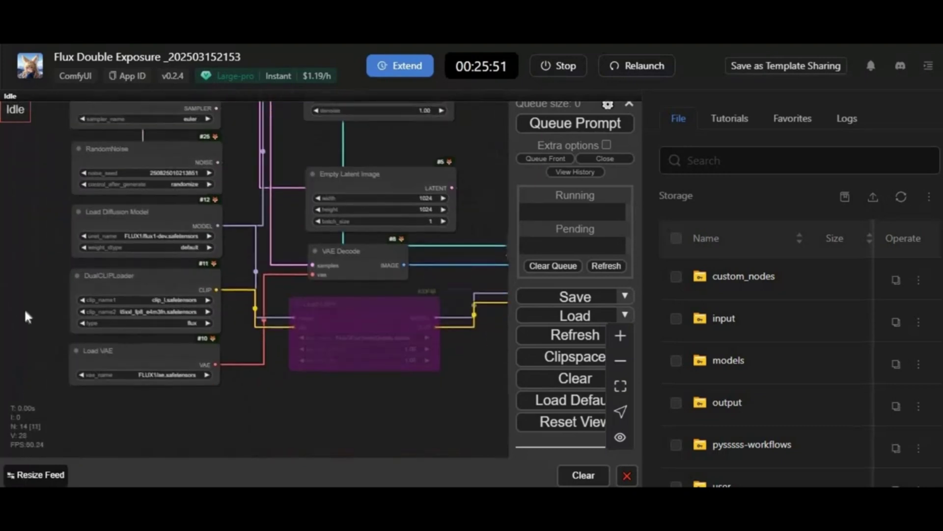
click(36, 475)
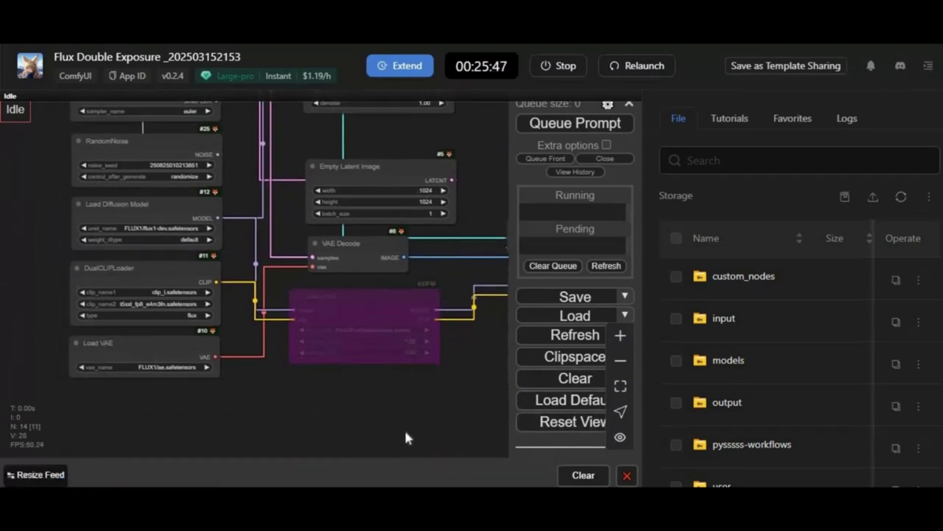
drag(367, 451, 440, 490)
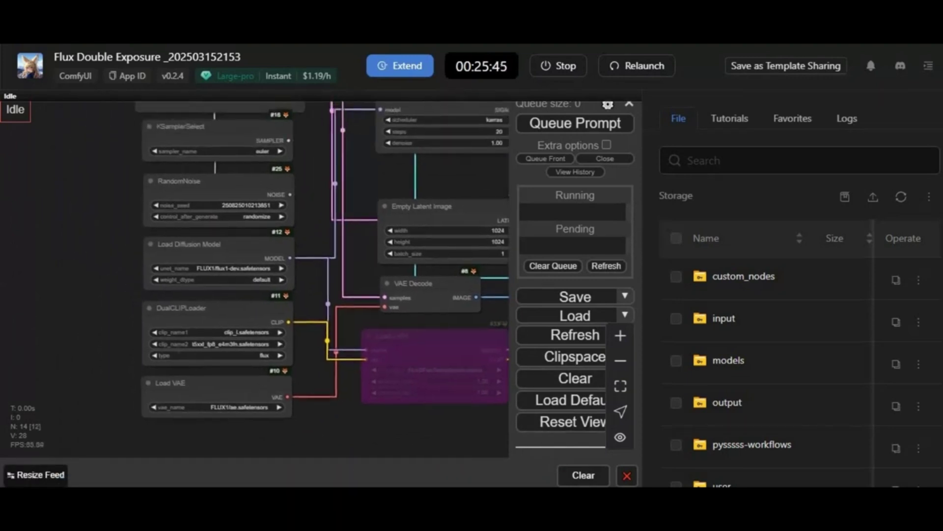
drag(72, 318, 2, 422)
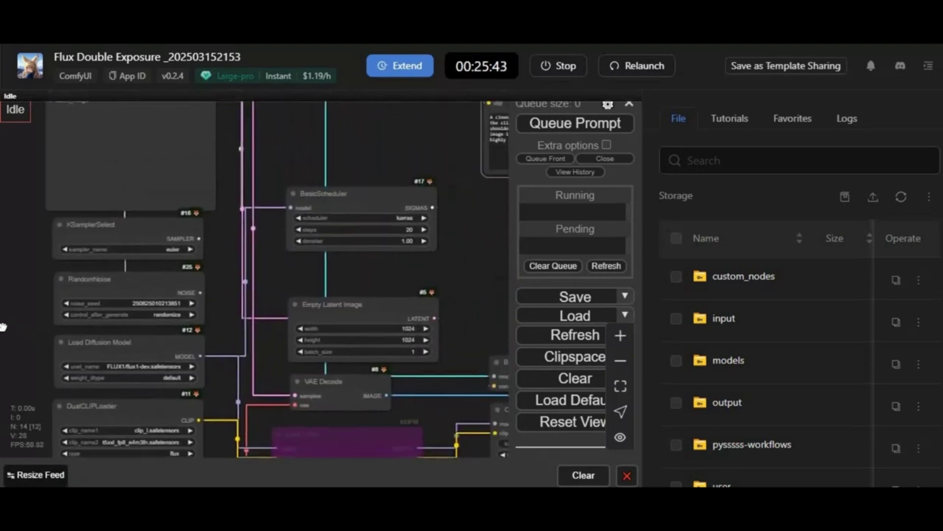
click(599, 127)
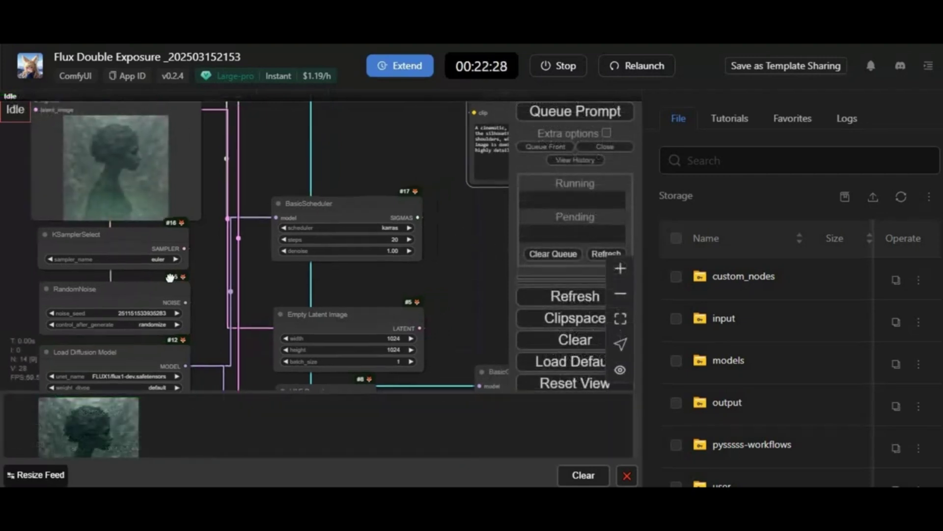
Pan to the Save Image node to view the generated double-exposure silhouette portrait
drag(171, 278, 428, 243)
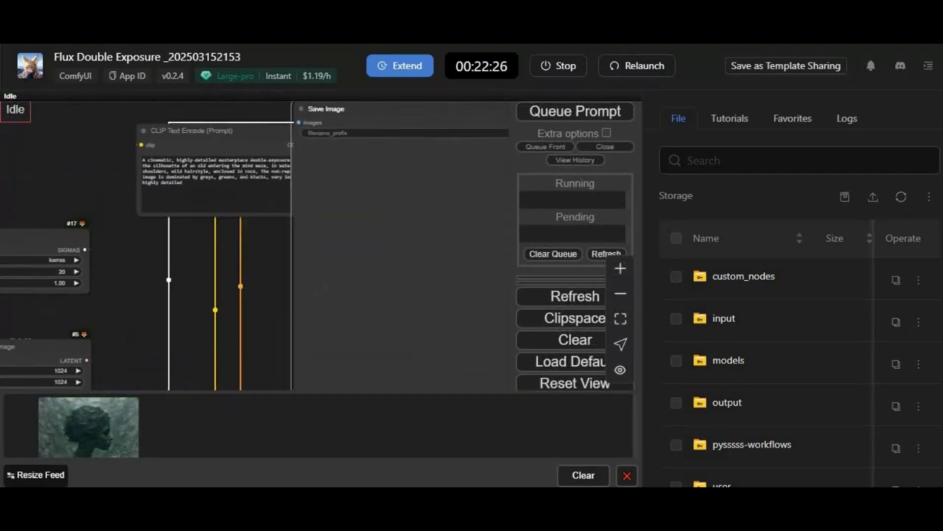
scroll(291, 305, up, 3)
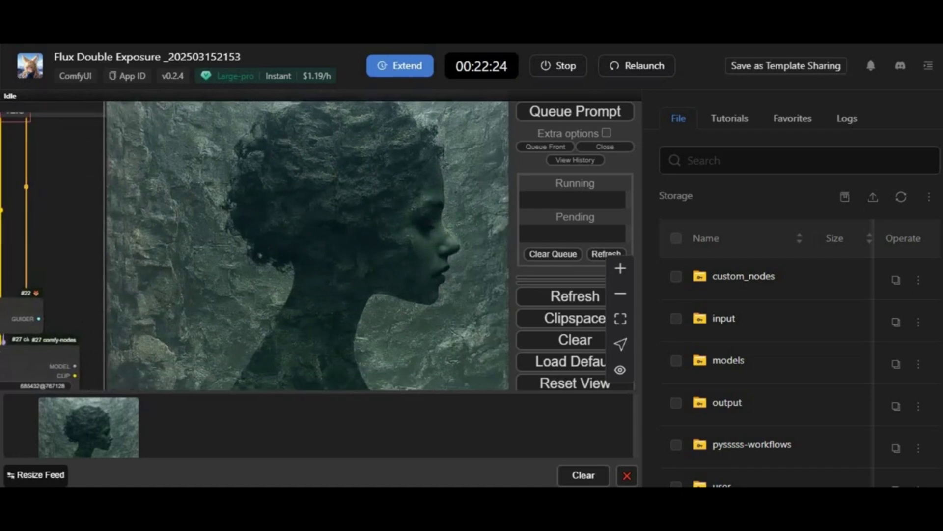
scroll(310, 243, down, 1)
scroll(319, 222, down, 1)
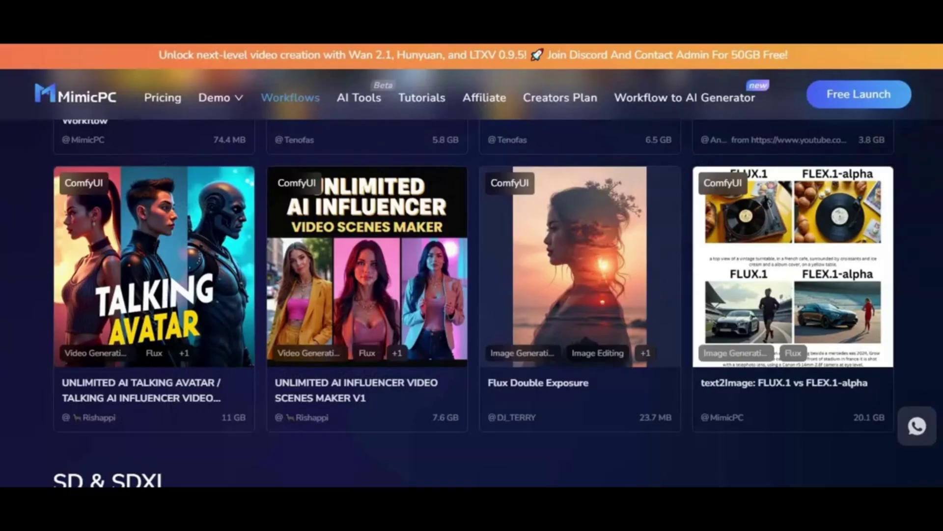
scroll(333, 184, down, 3)
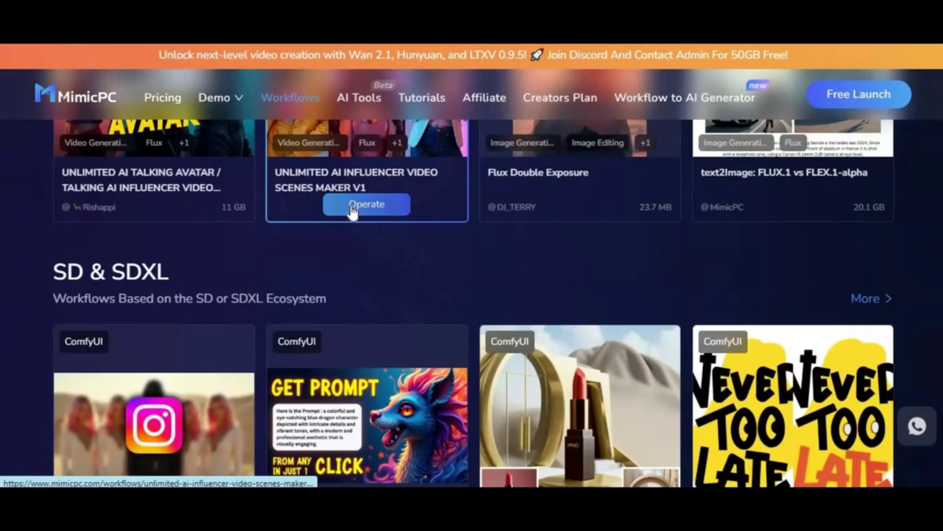
scroll(350, 212, down, 3)
scroll(351, 213, down, 3)
scroll(350, 212, down, 1)
scroll(350, 212, down, 3)
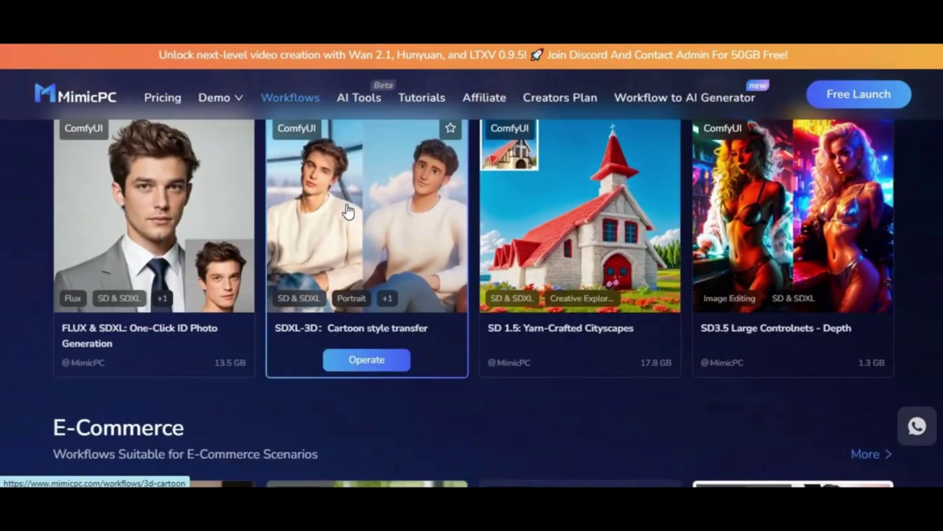
scroll(348, 210, down, 3)
scroll(348, 210, down, 2)
scroll(348, 210, down, 2)
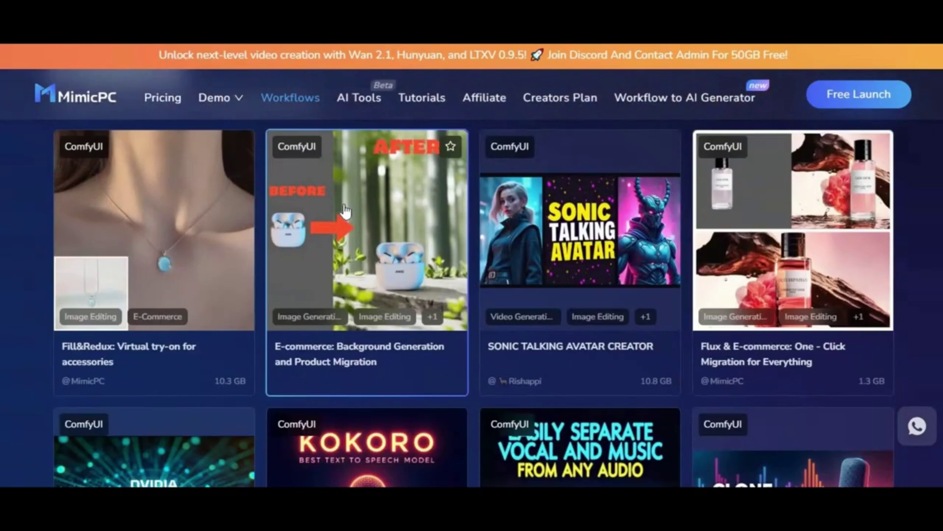
scroll(348, 210, down, 3)
scroll(347, 210, down, 1)
scroll(347, 211, down, 3)
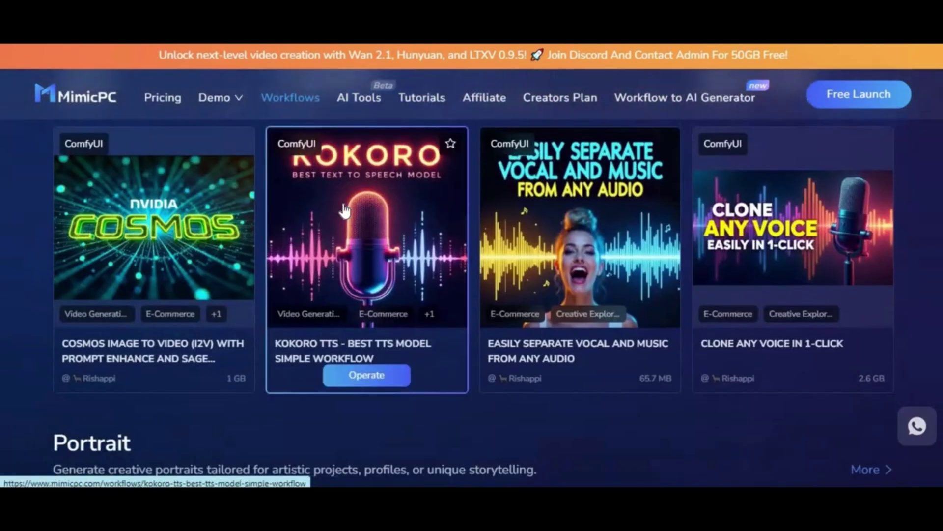
scroll(345, 210, up, 3)
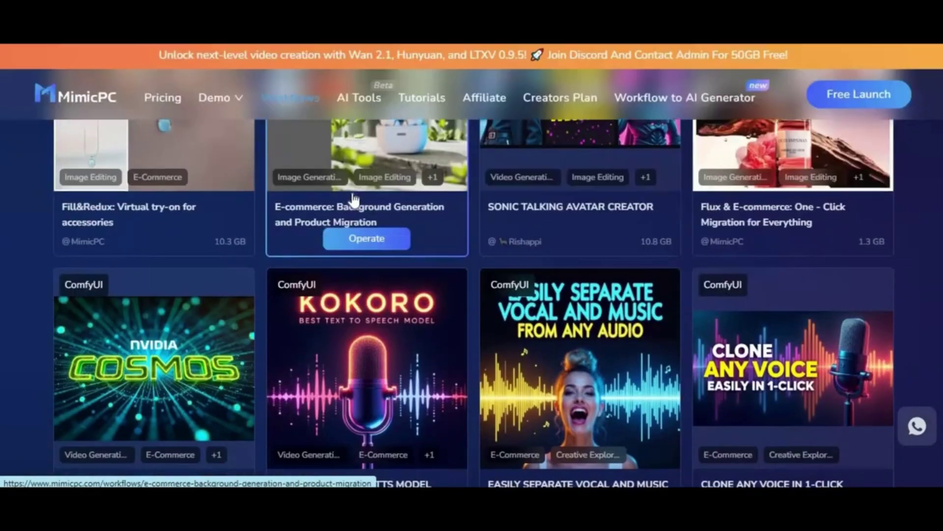
scroll(346, 210, up, 4)
scroll(345, 210, up, 4)
scroll(354, 199, up, 5)
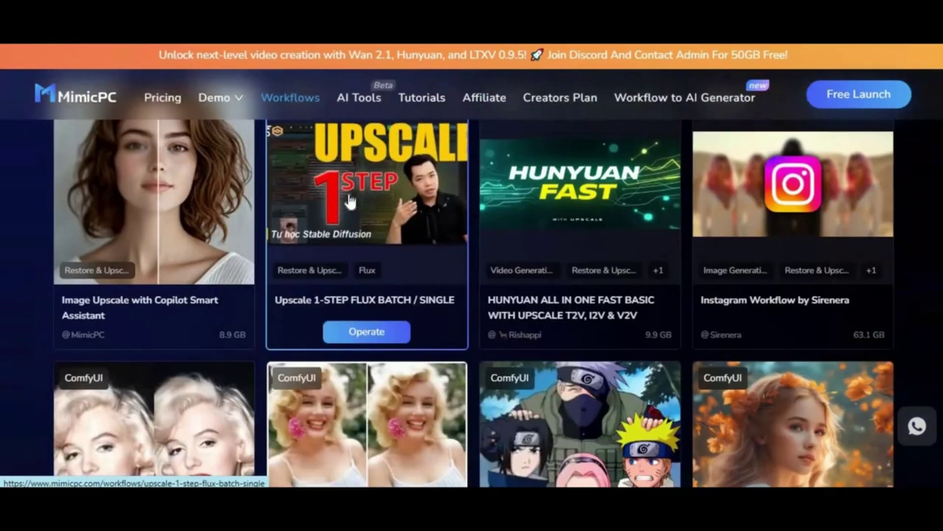
scroll(350, 201, up, 1)
scroll(351, 201, up, 4)
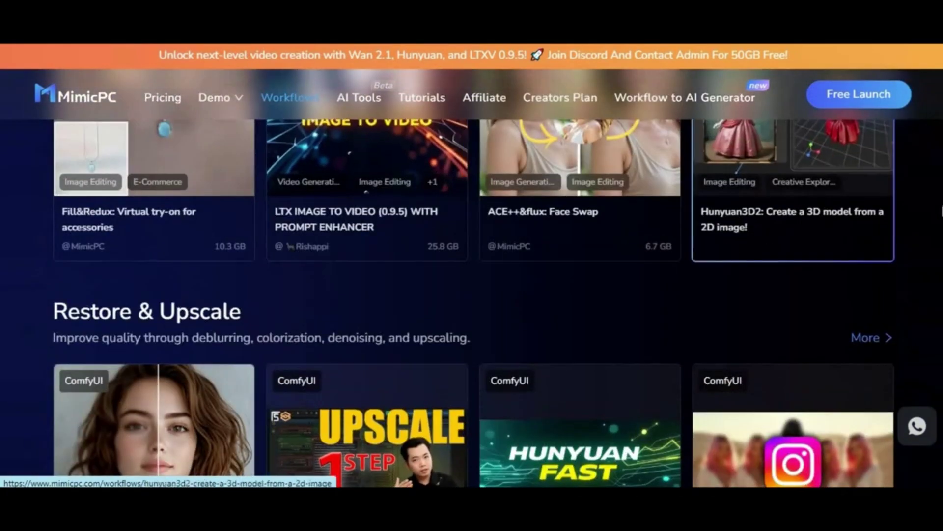
scroll(663, 197, up, 5)
scroll(663, 196, up, 5)
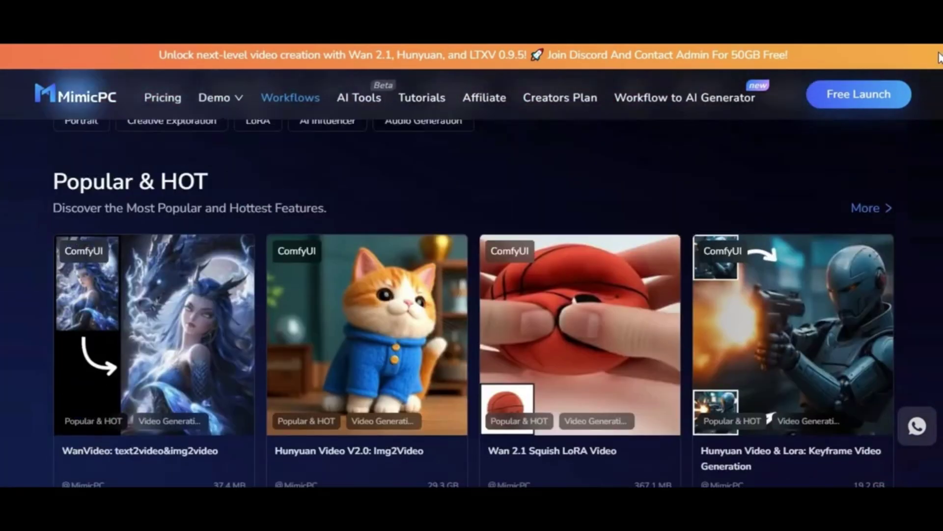
scroll(662, 197, up, 3)
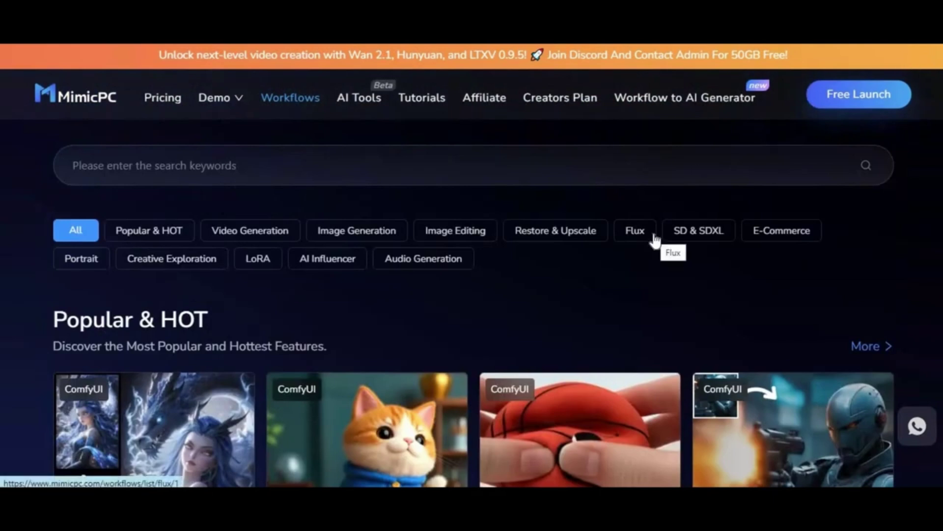